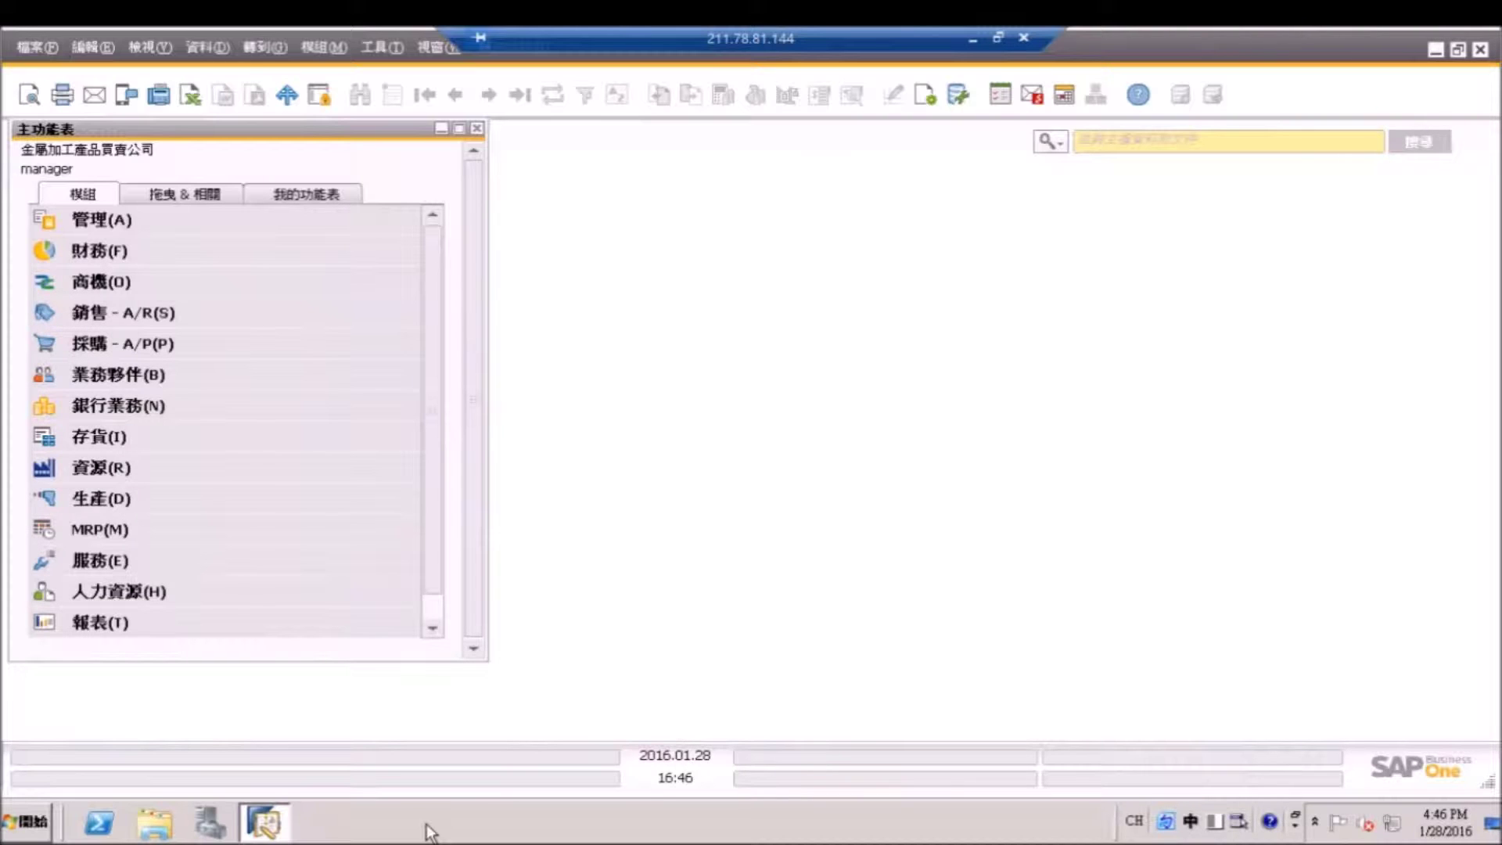
Find A/P invoice 24 and scroll to its items P0002 and P0006, totalling 263 TWD.
left_click(279, 349)
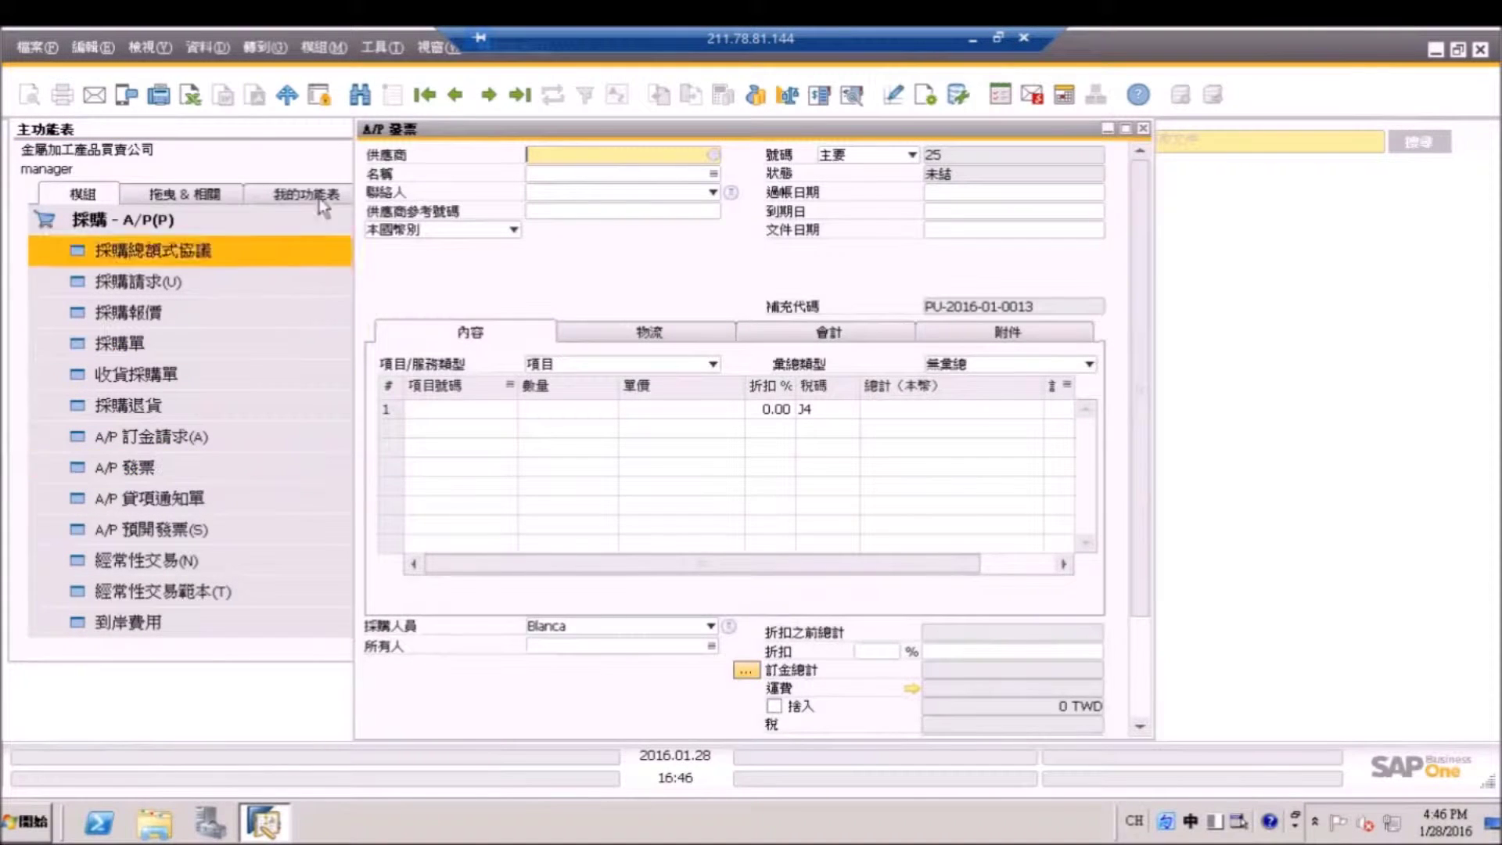
left_click(359, 95)
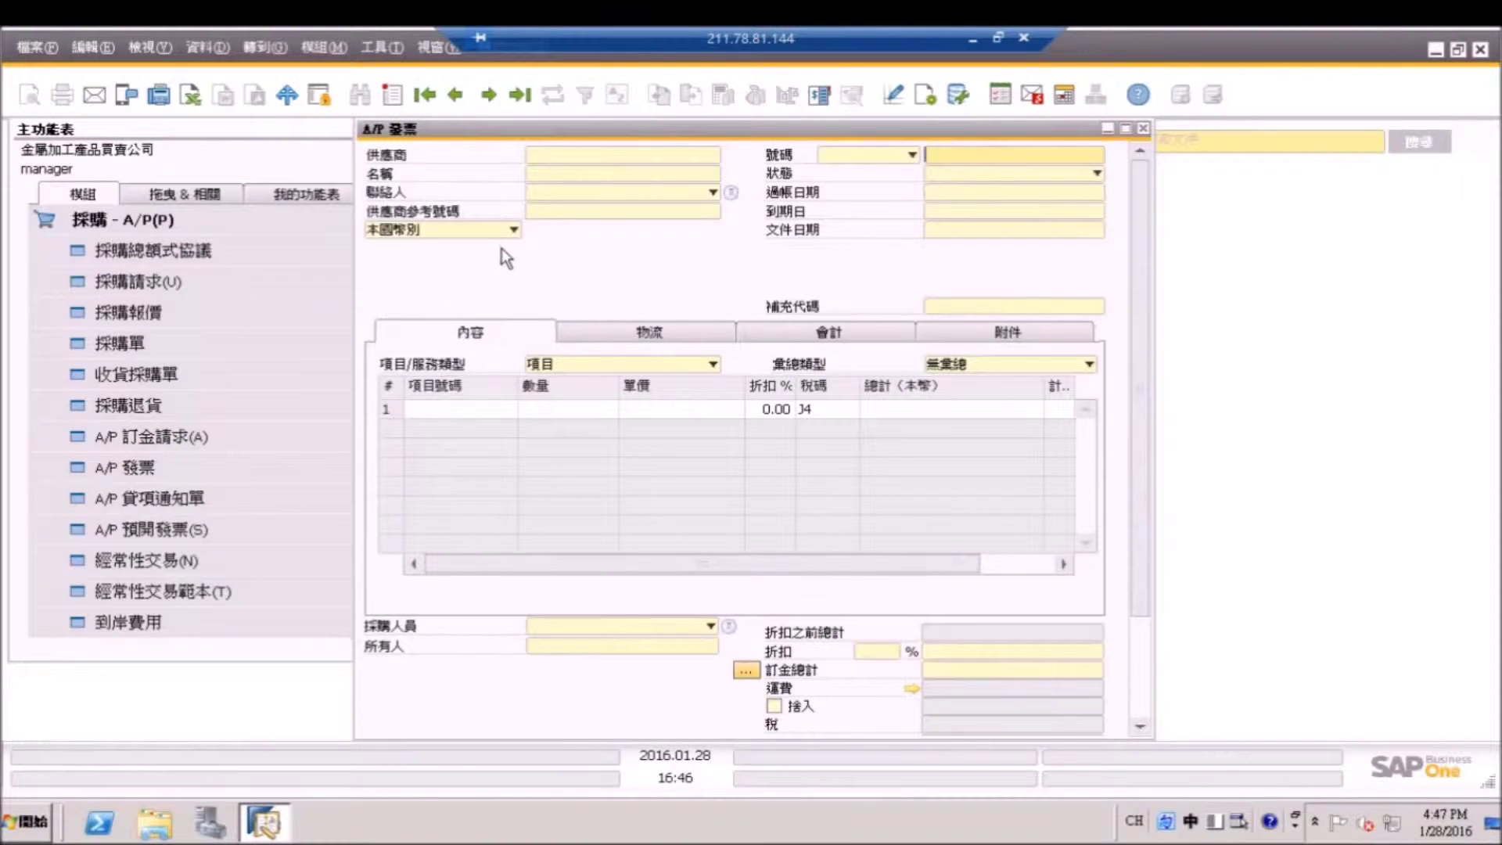
type("24")
key("Return")
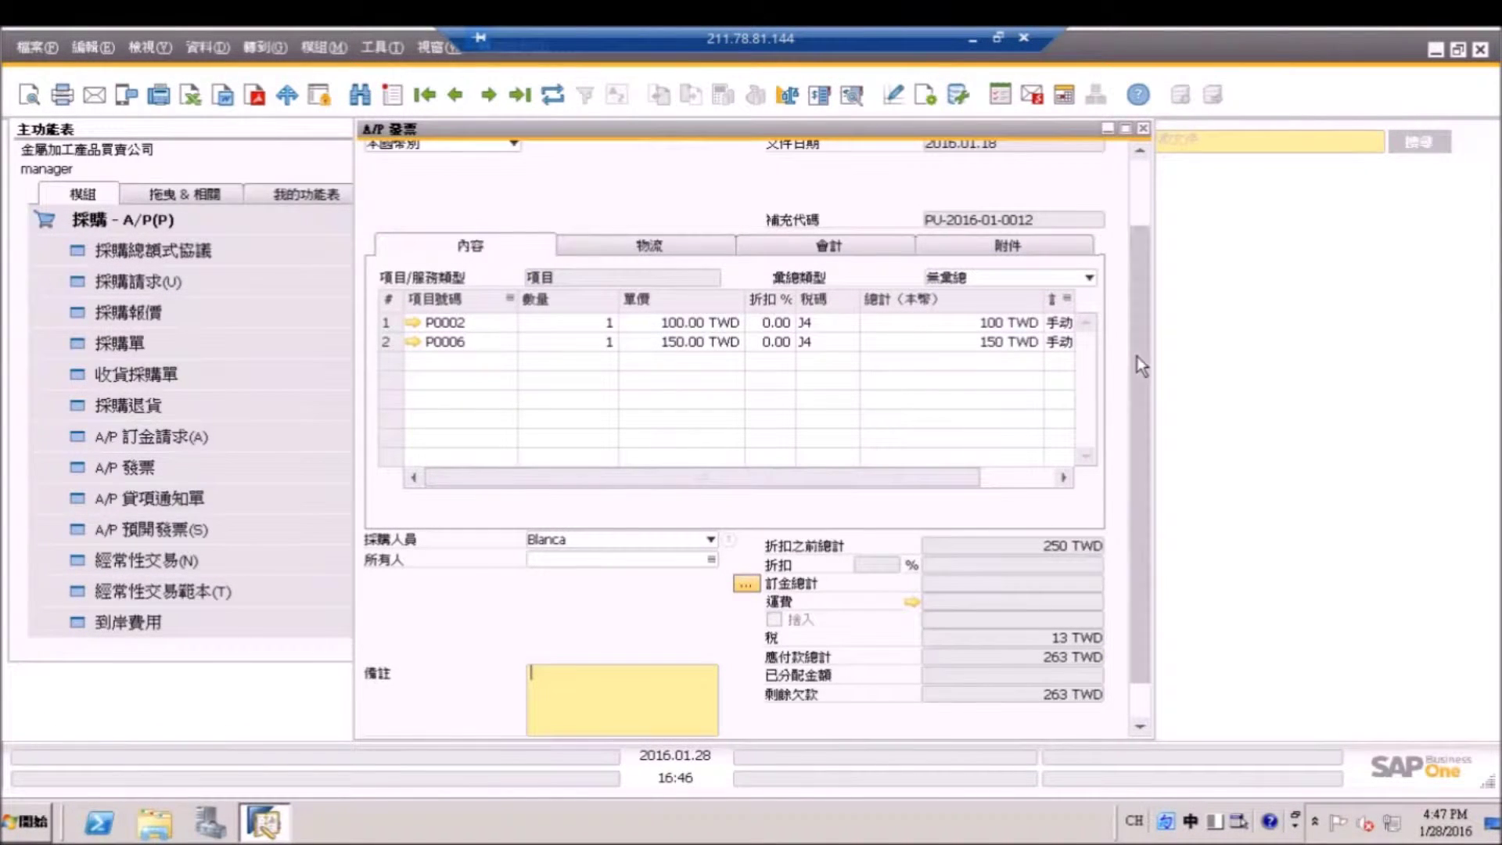
left_click_drag(1138, 356, 1127, 524)
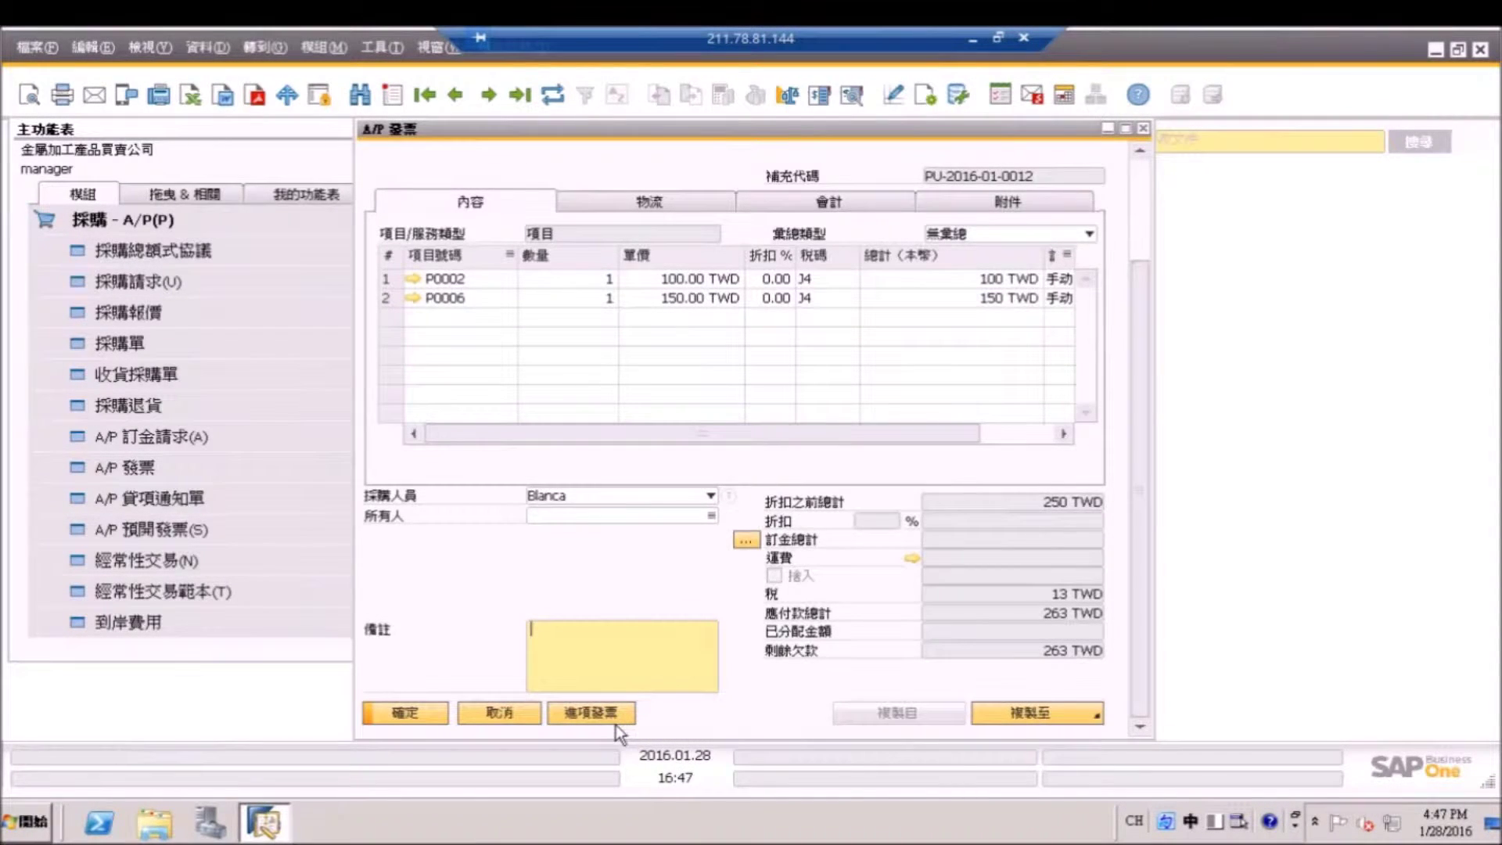
Open the input-invoice details and enter invoice number AU00000032 on row 1.
left_click(591, 713)
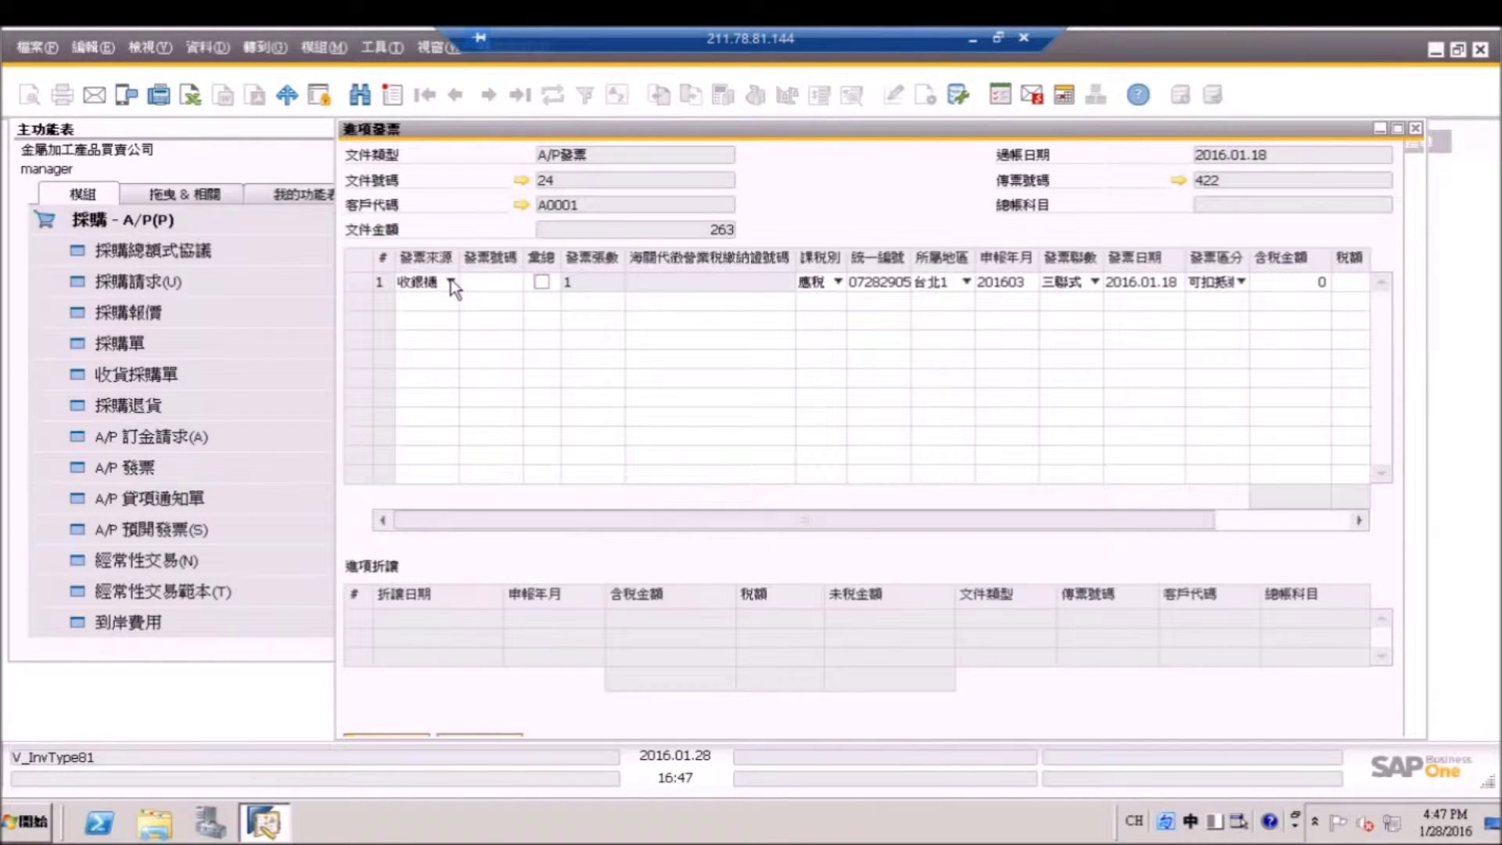
left_click(477, 280)
type("A")
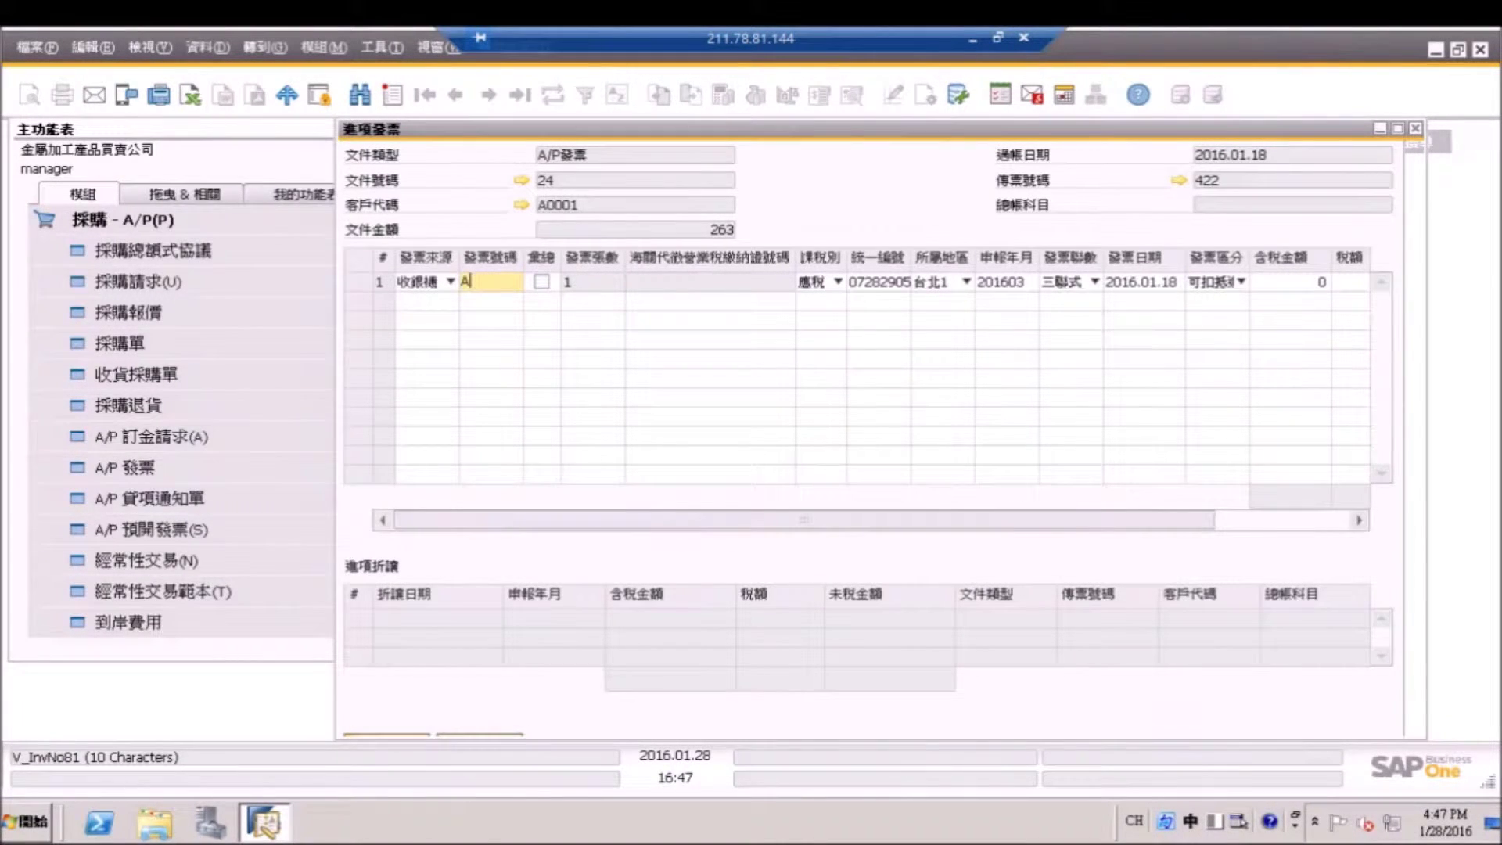
type("U")
type("00000032")
left_click_drag(898, 515, 1182, 515)
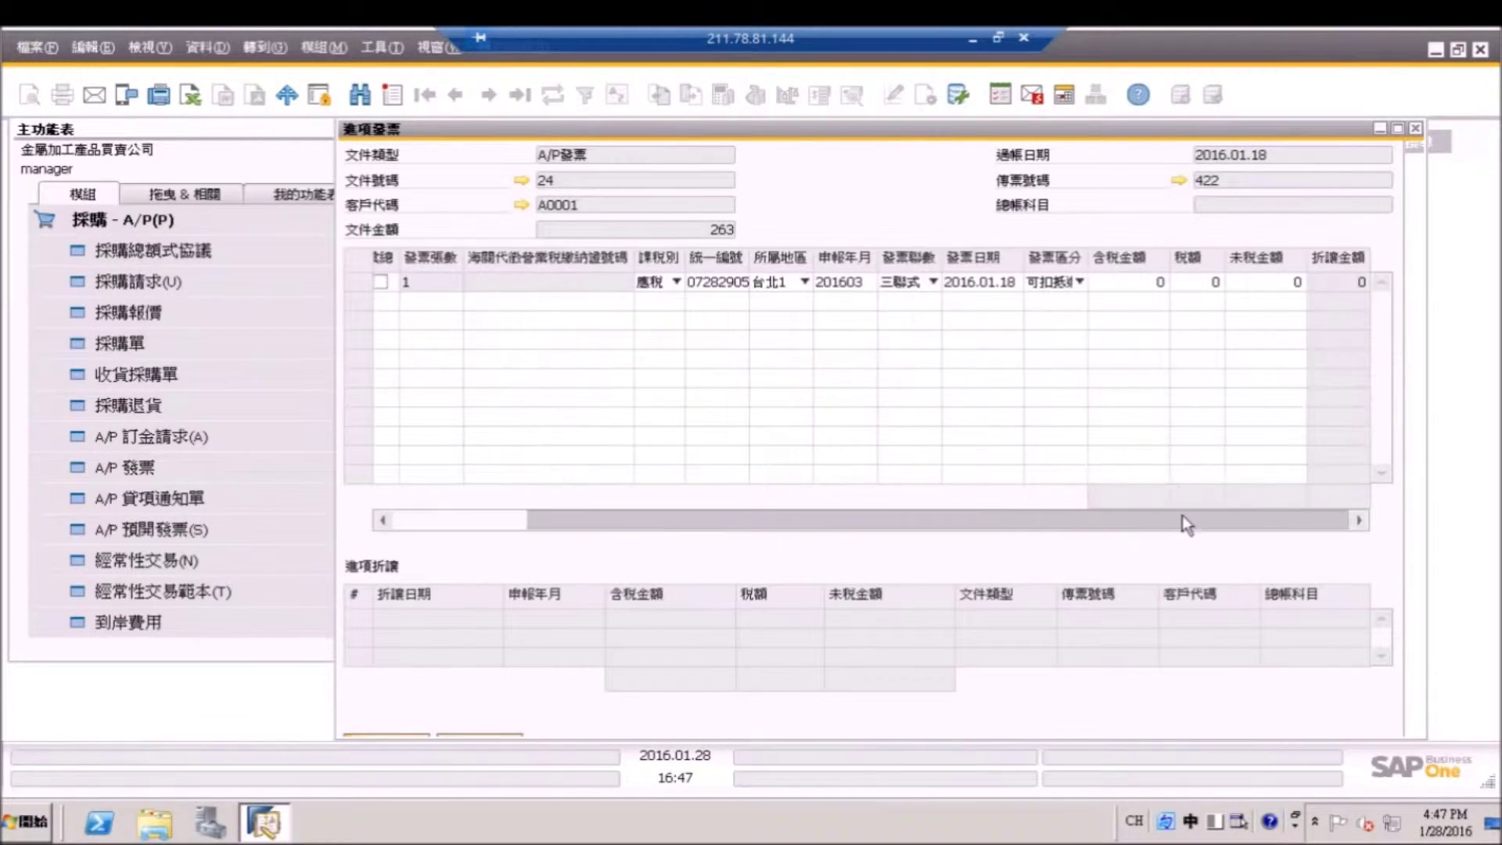
Enter 263 as row 1's tax-inclusive amount (13 tax, 250 net) and save the update.
left_click(1160, 282)
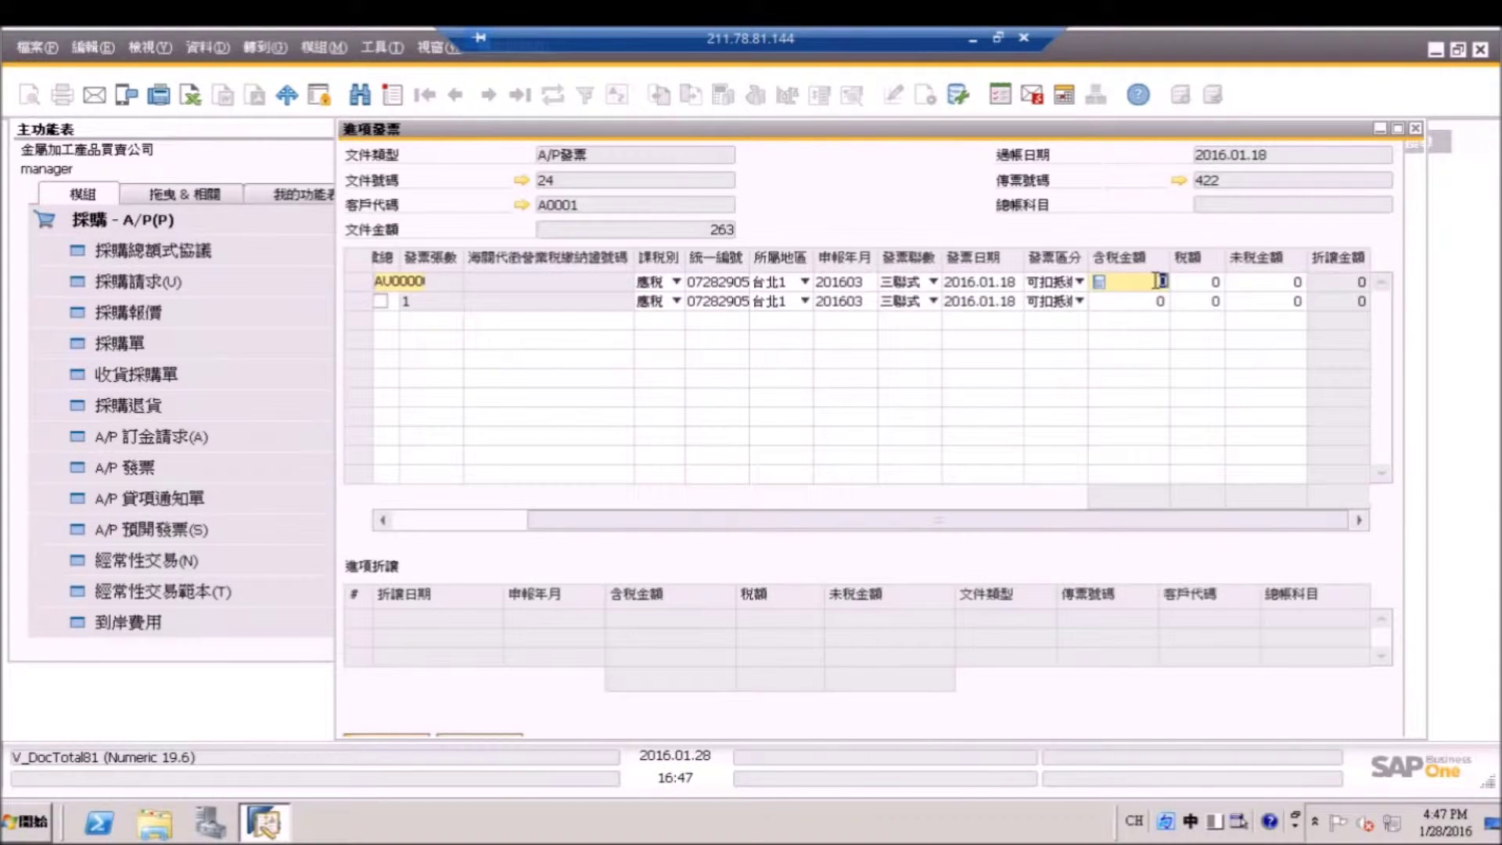
type("263")
key("Tab")
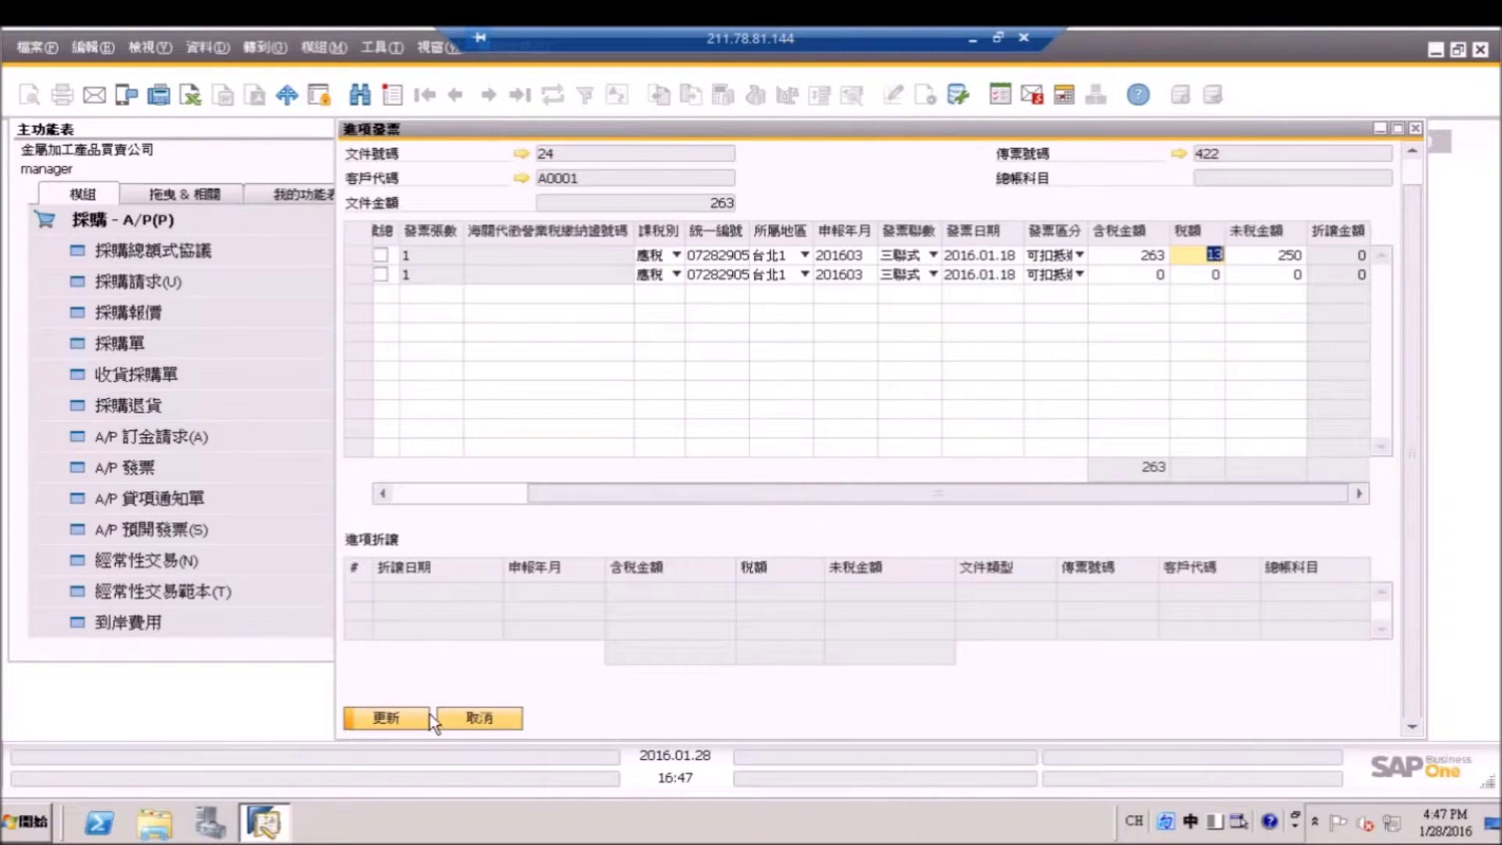
left_click(424, 714)
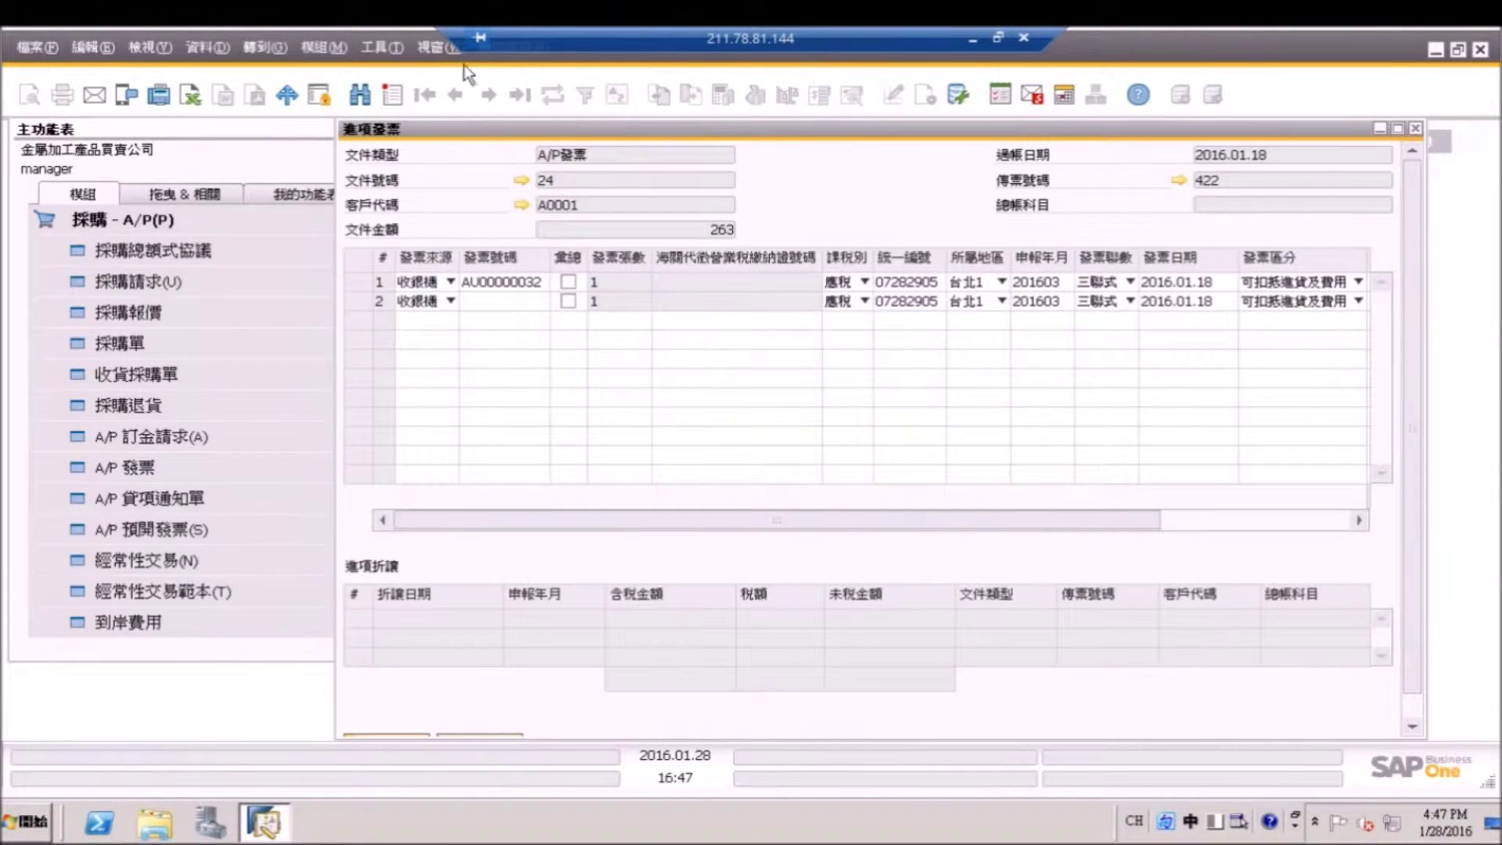
scroll(1382, 482, "down", 1)
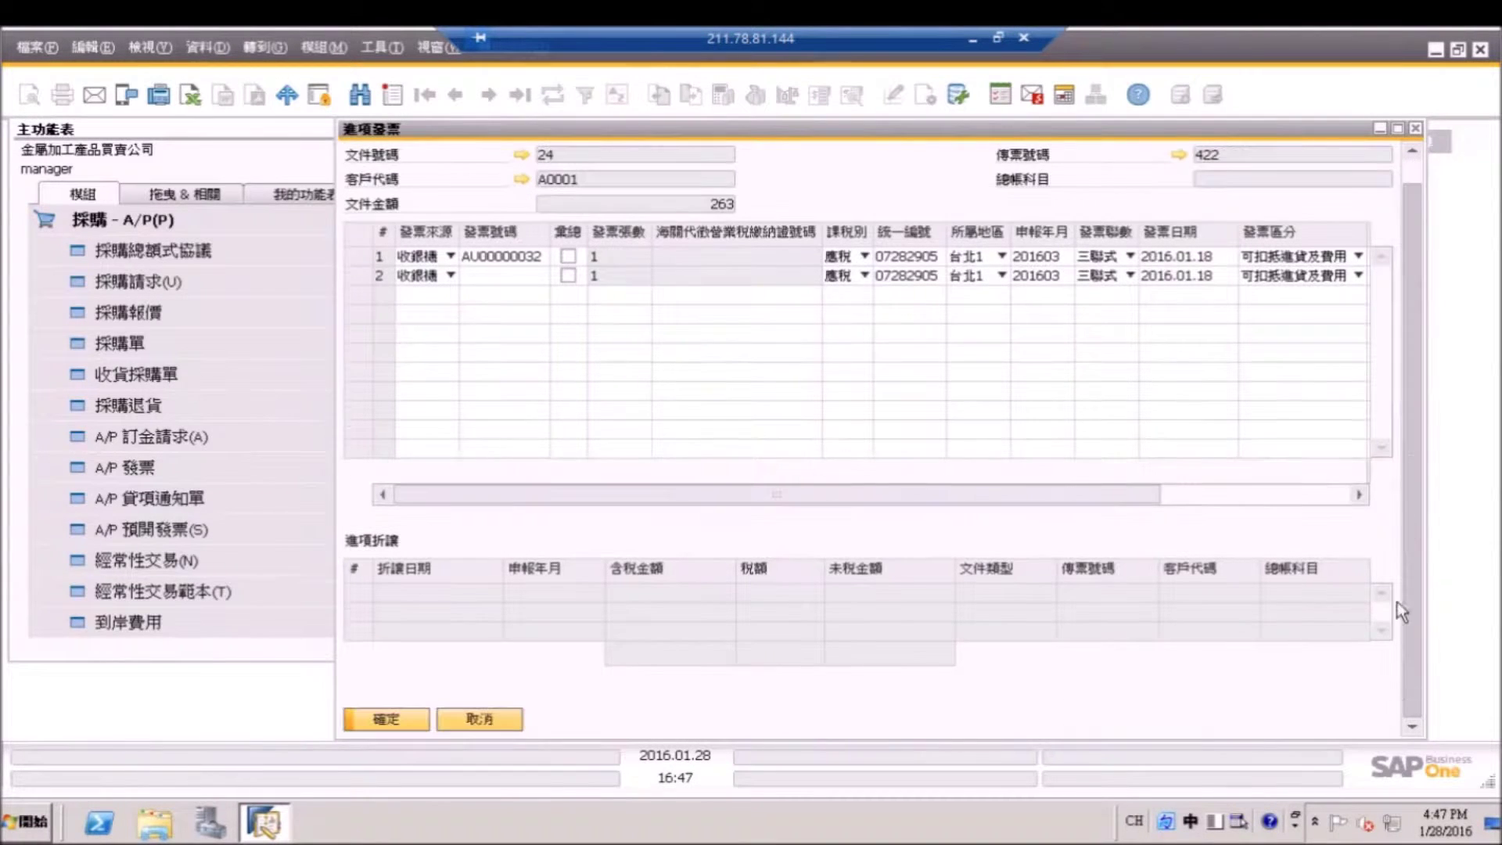
left_click(405, 725)
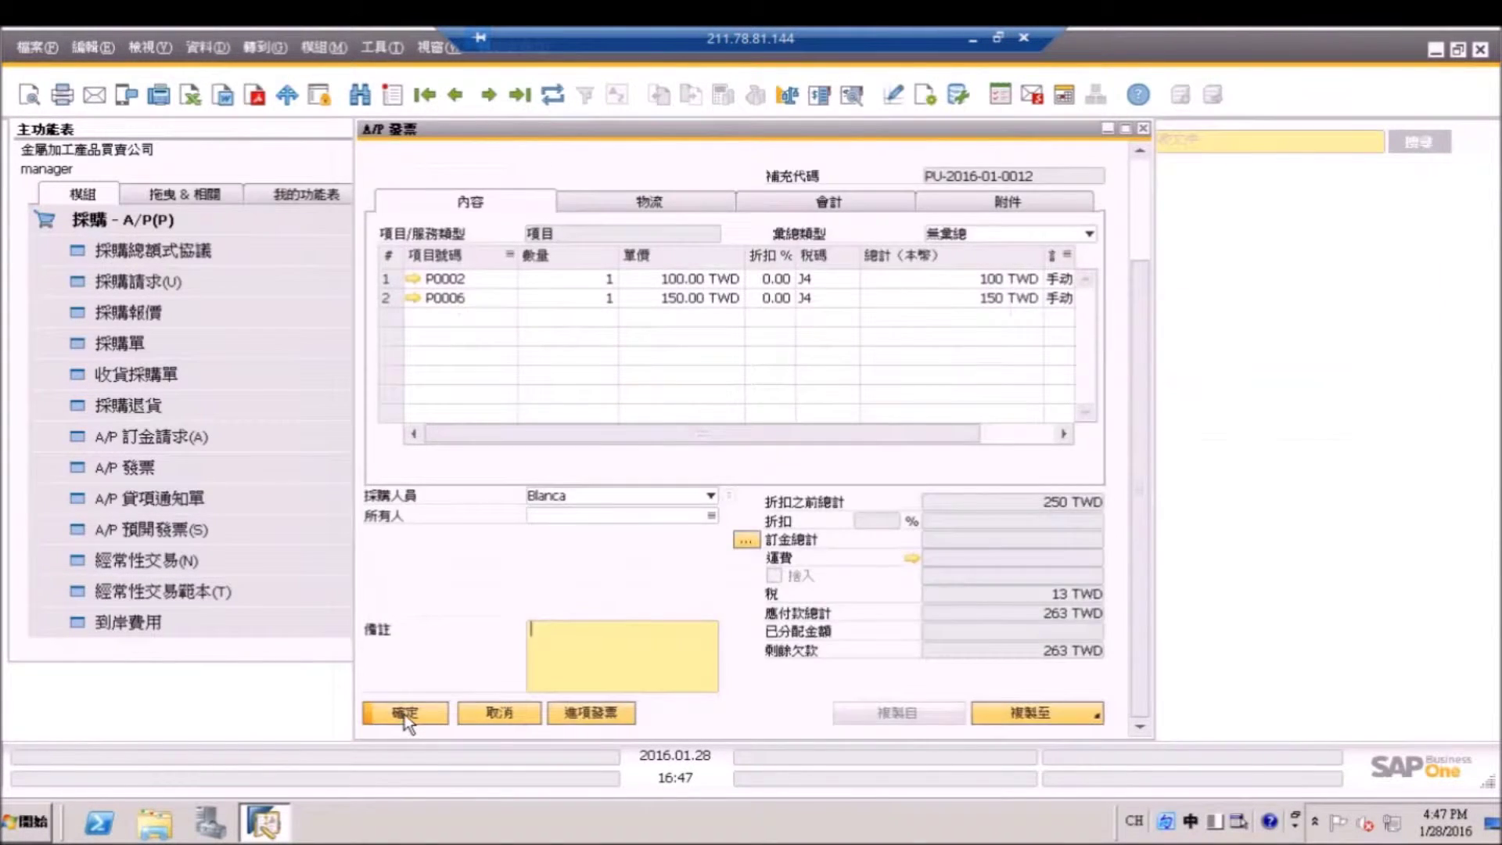
Close the A/P invoice and find journal entry 423 in the Journal Entry form.
left_click(406, 725)
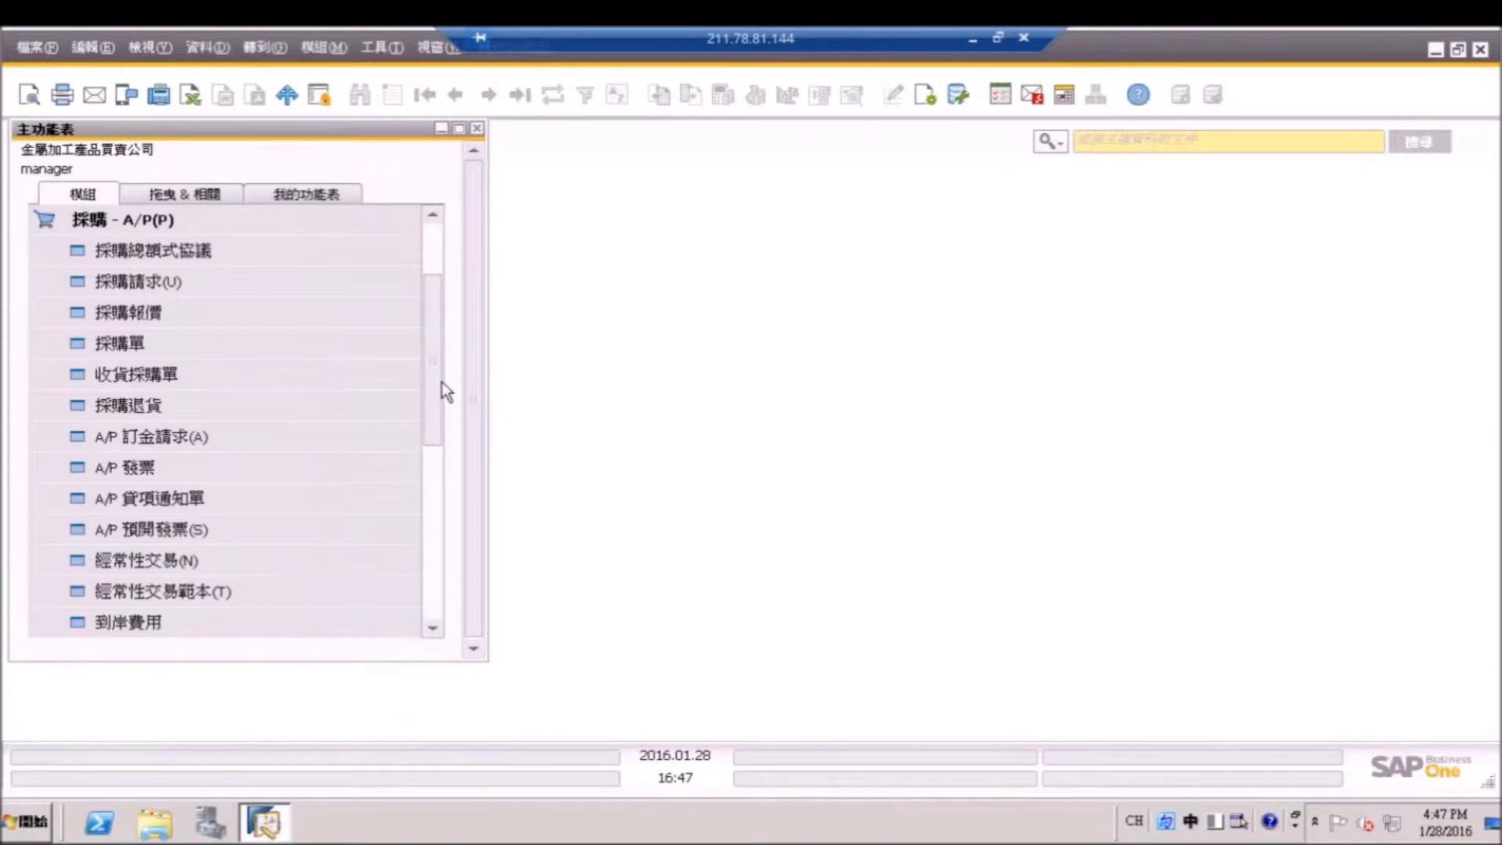
left_click_drag(443, 382, 440, 268)
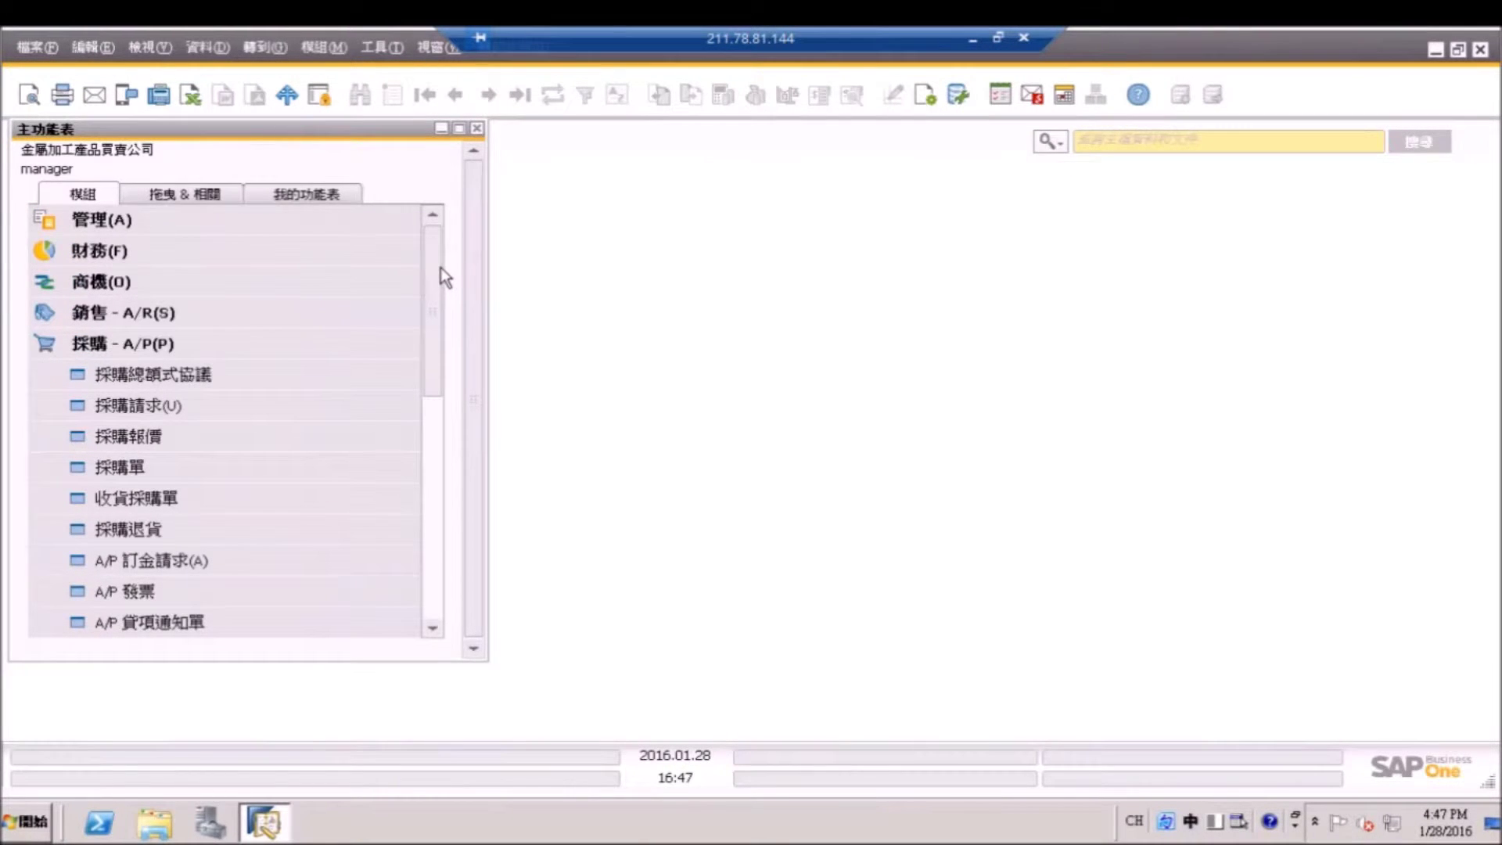
left_click(246, 250)
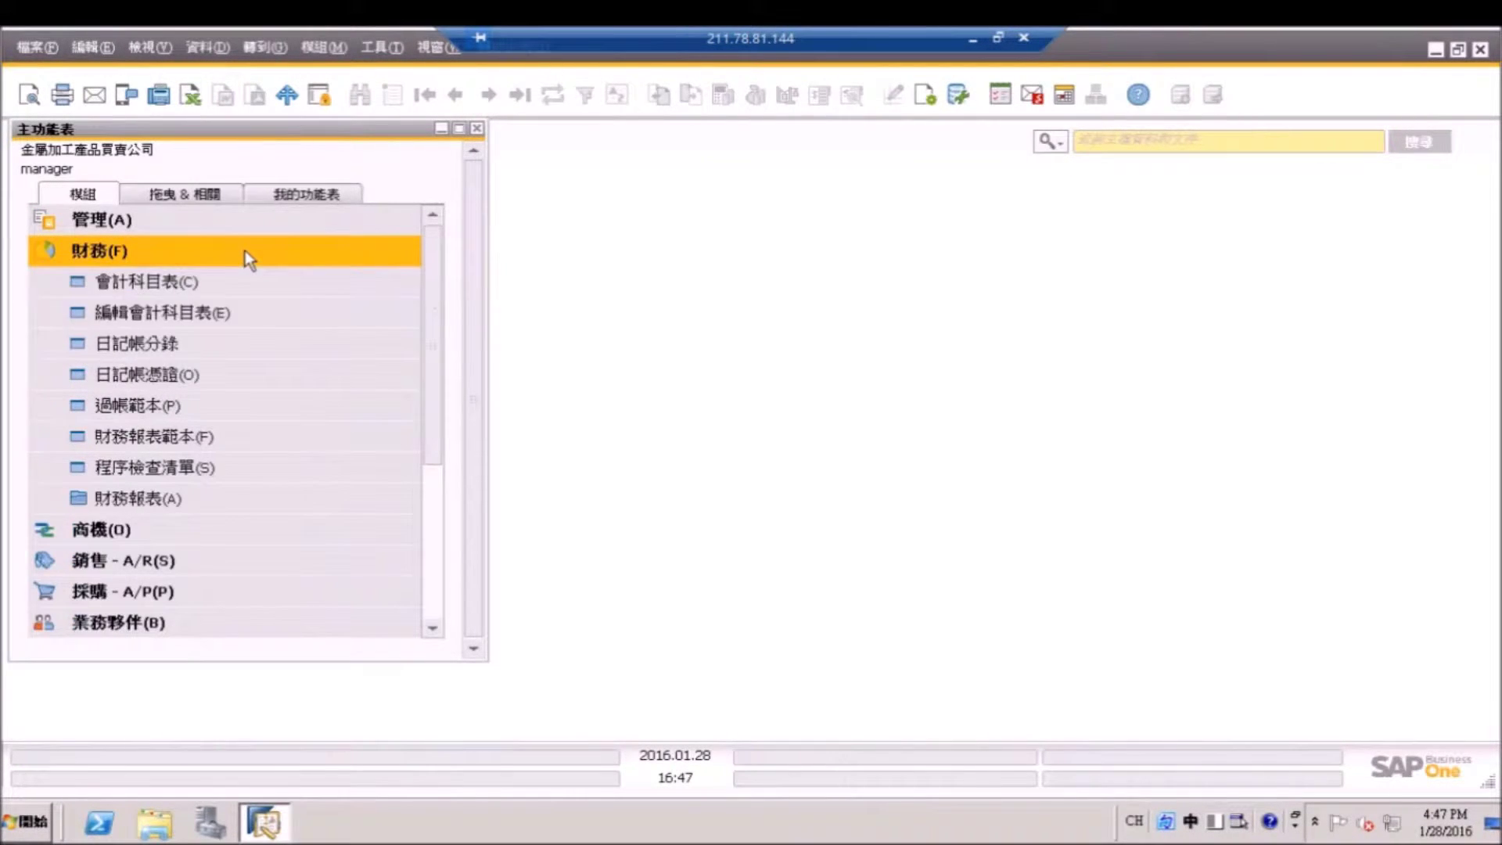
left_click(222, 339)
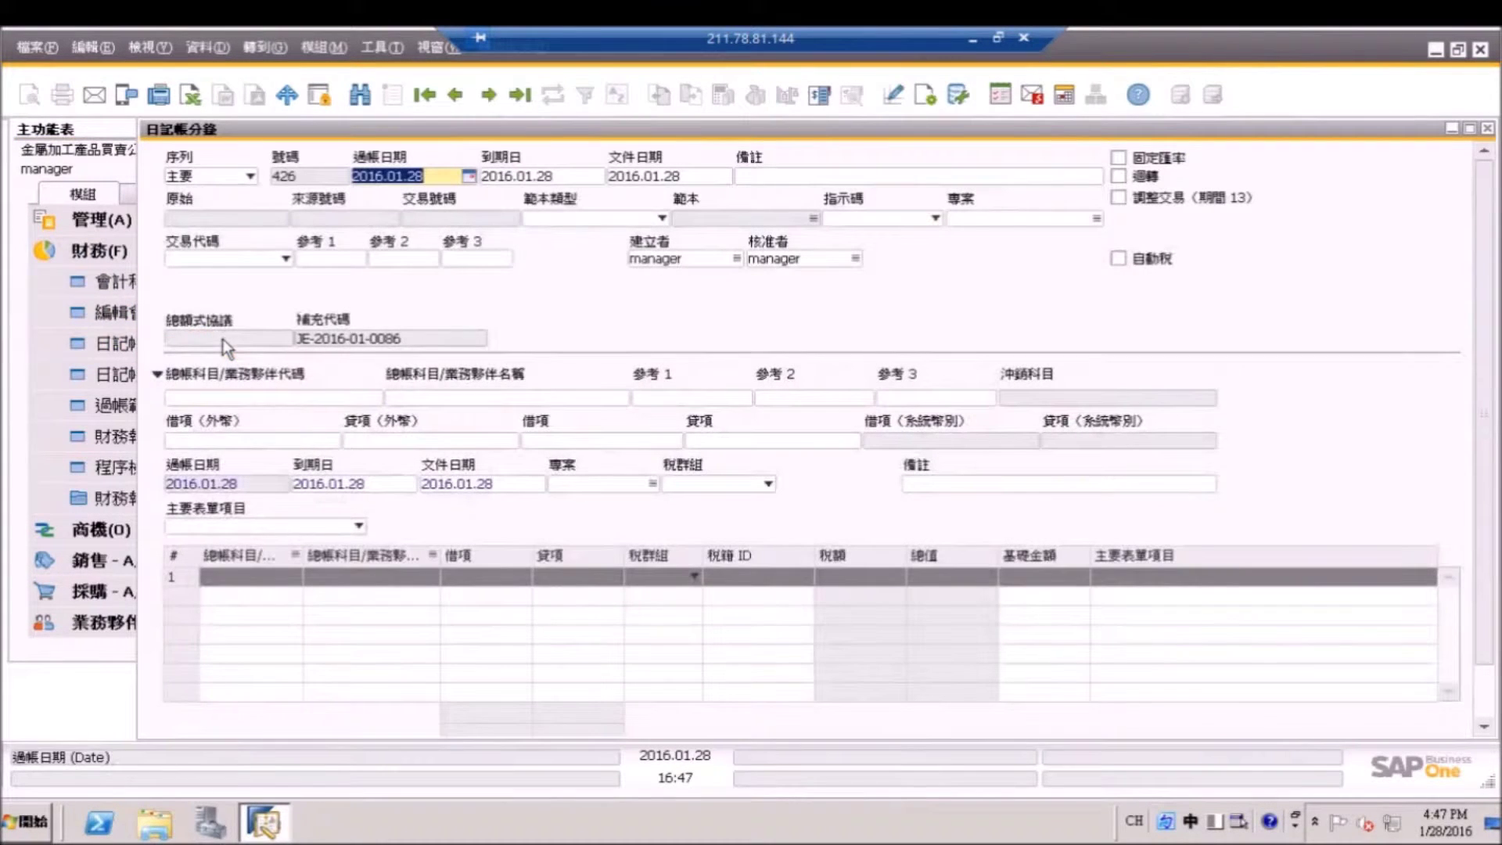
left_click(360, 95)
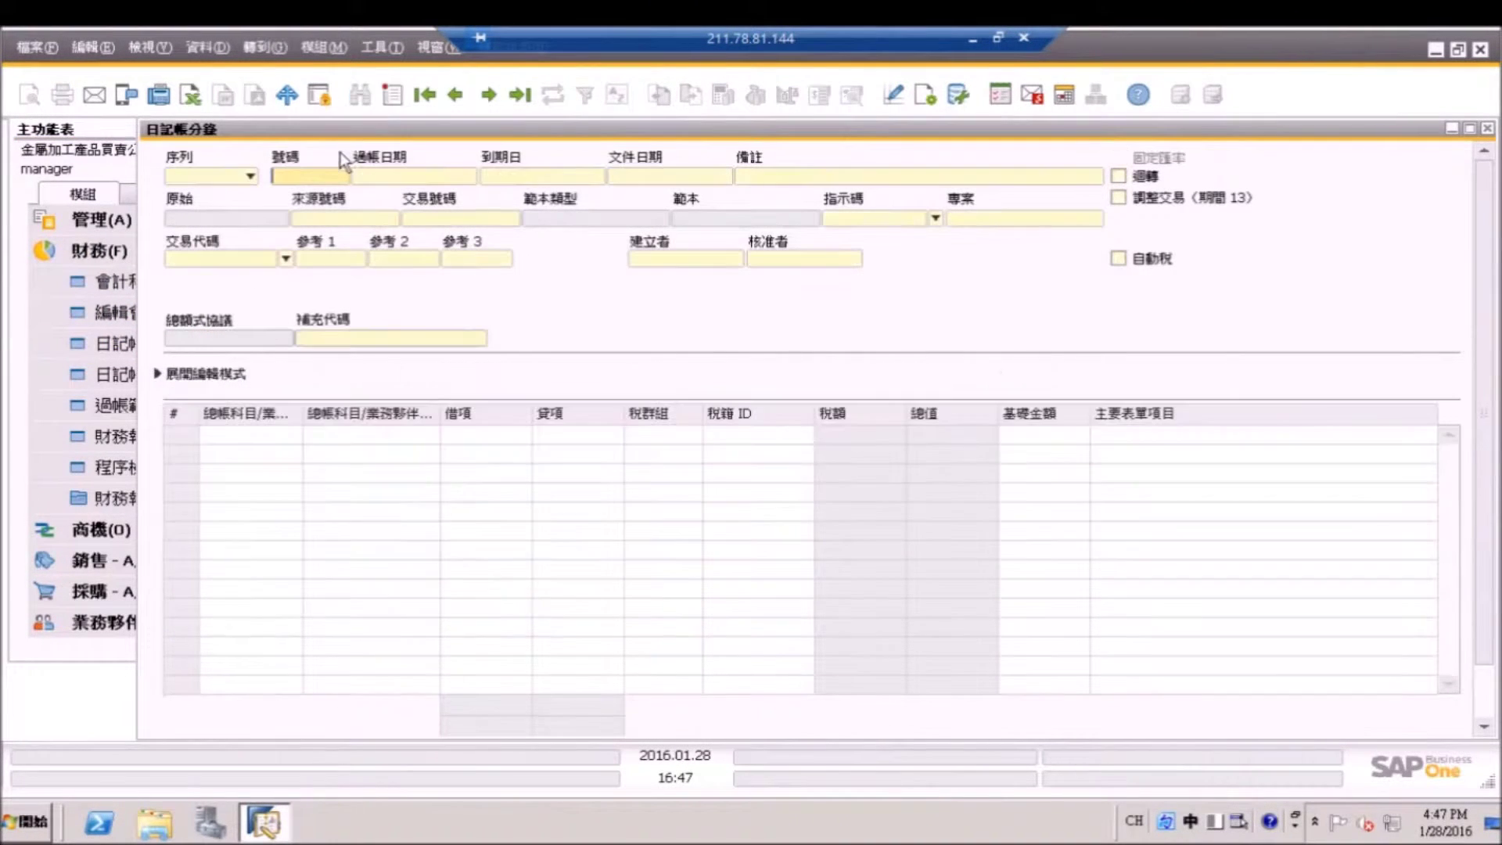
type("423")
key("Return")
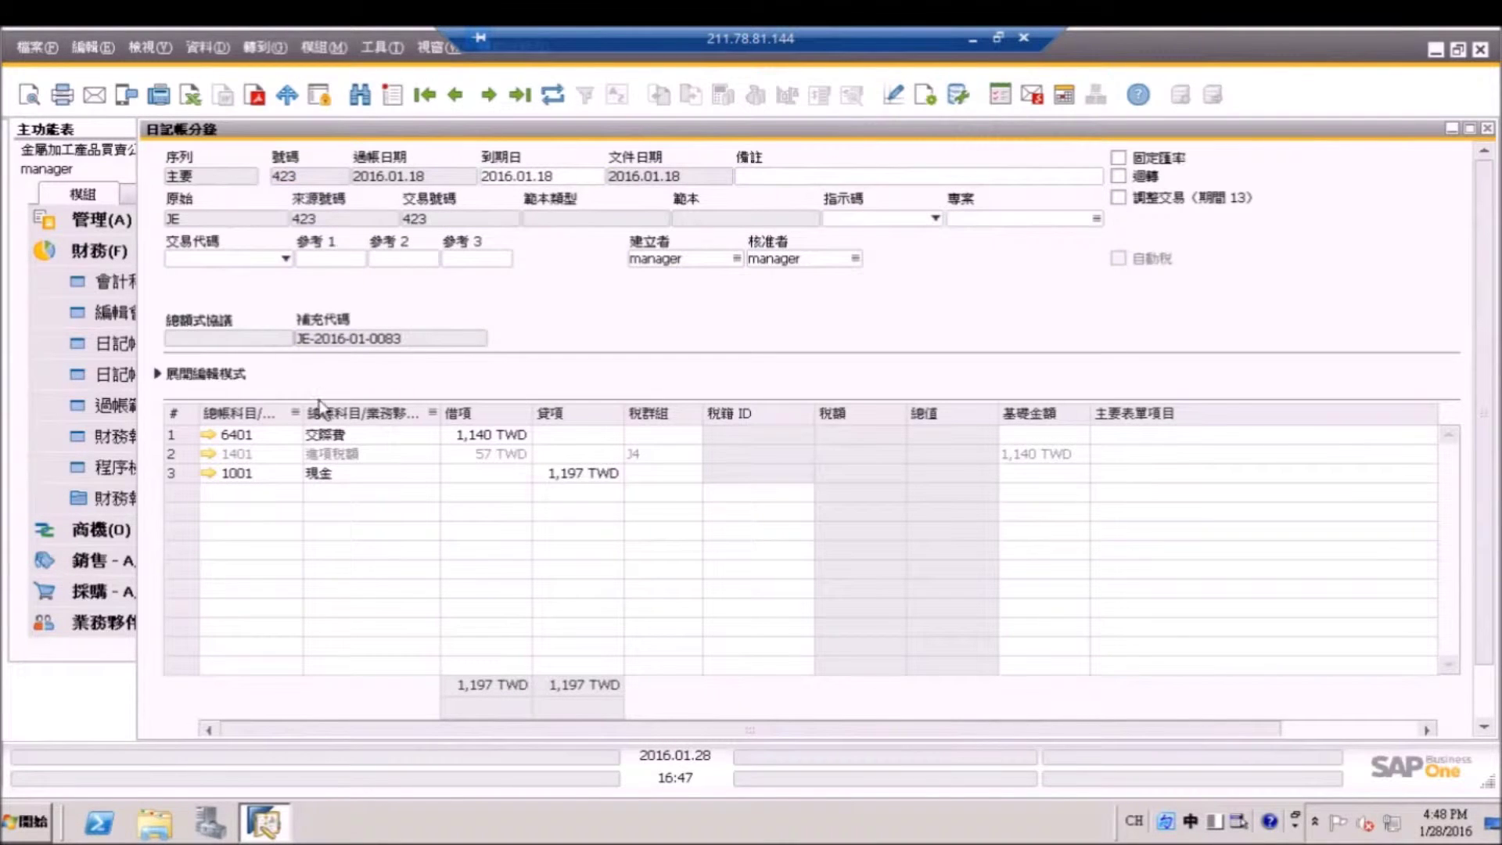
Show entry 423's detailed lines and open input-invoice details for the 6401 line.
left_click(159, 375)
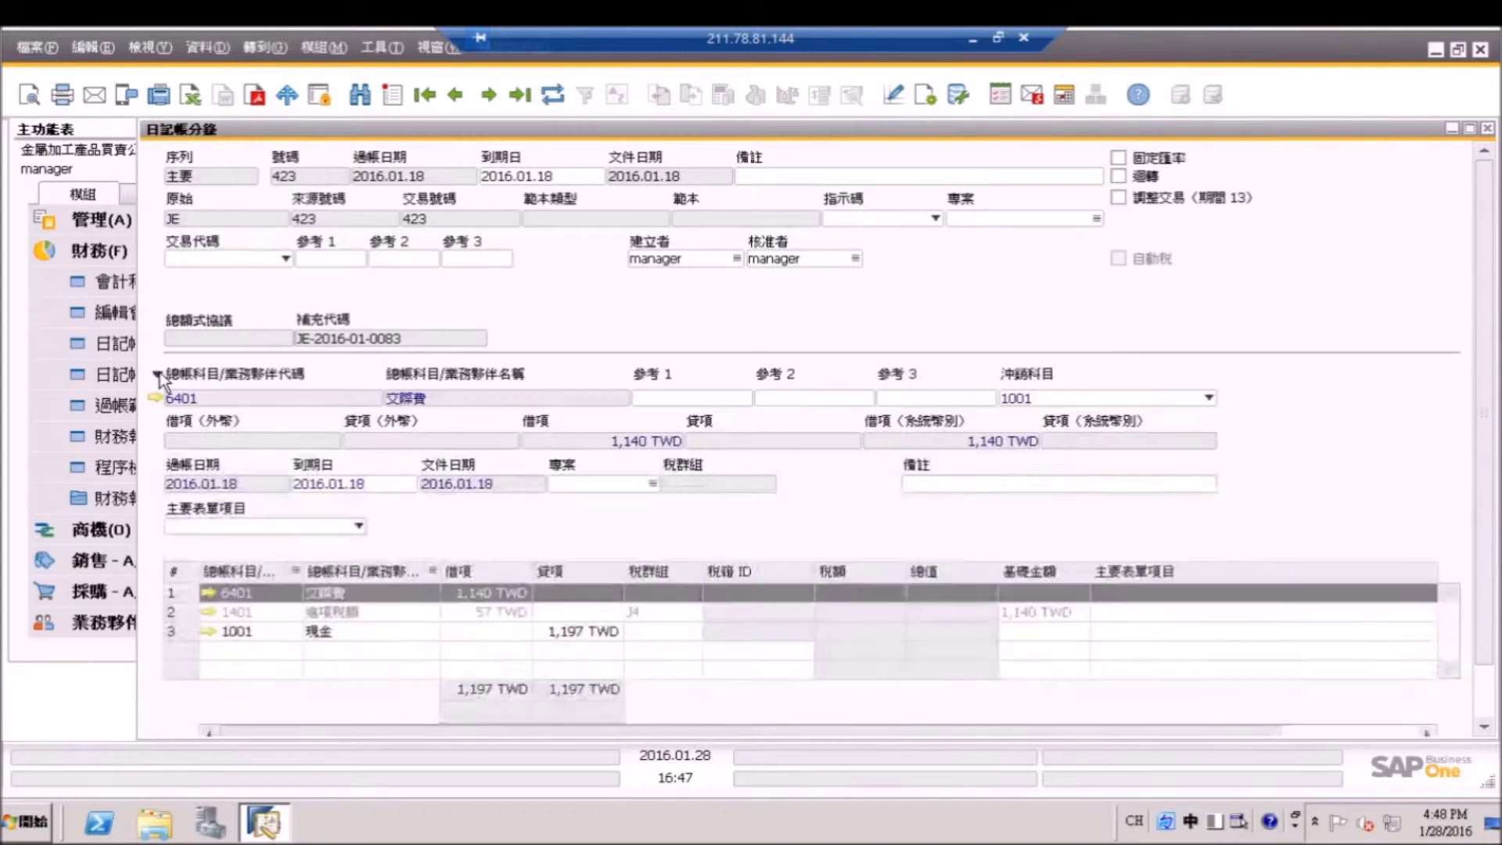
scroll(1486, 466, "down", 2)
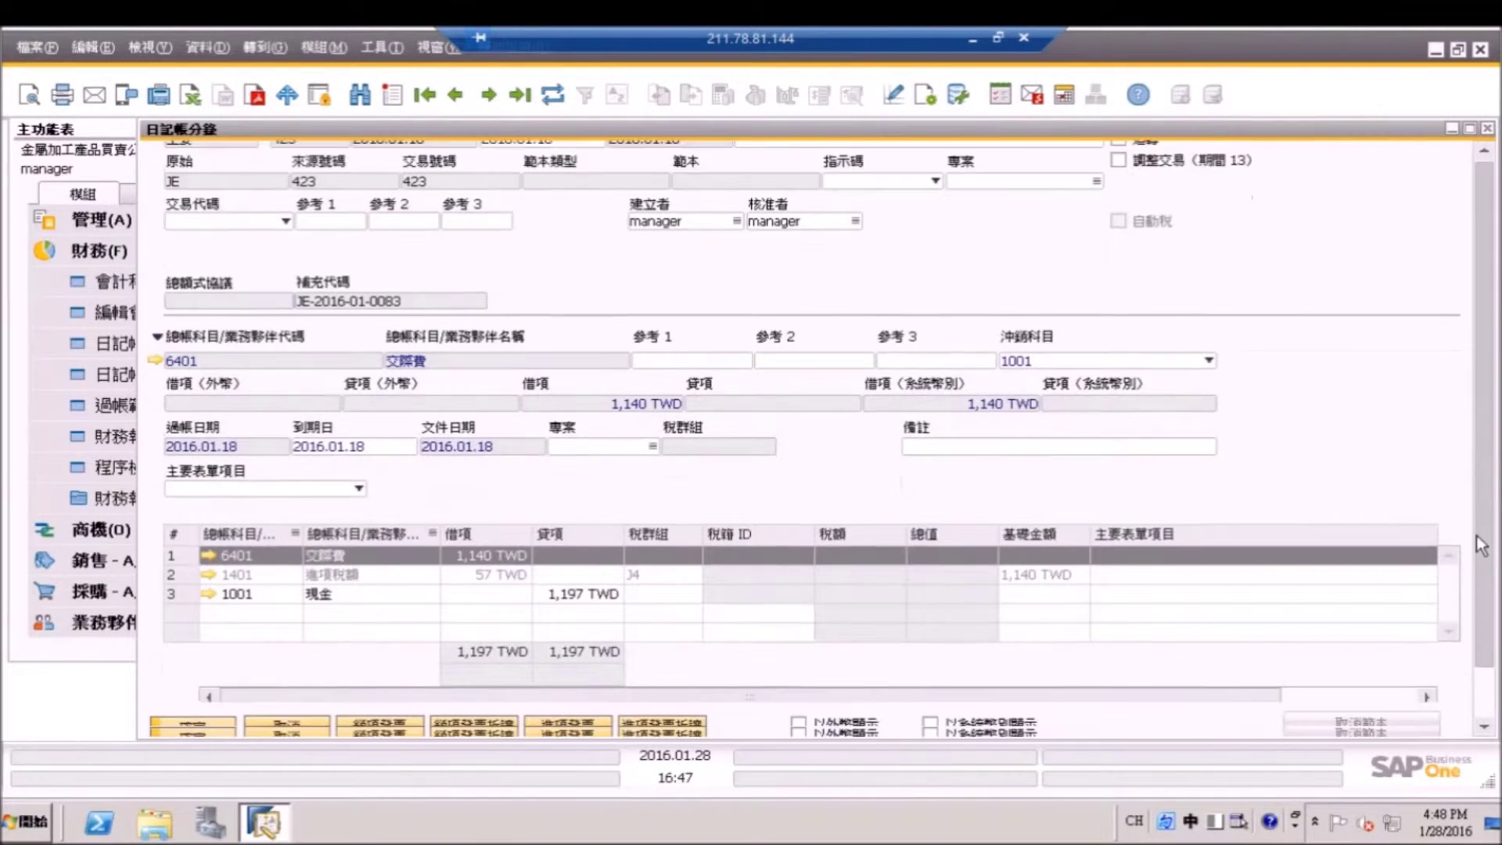
left_click(569, 713)
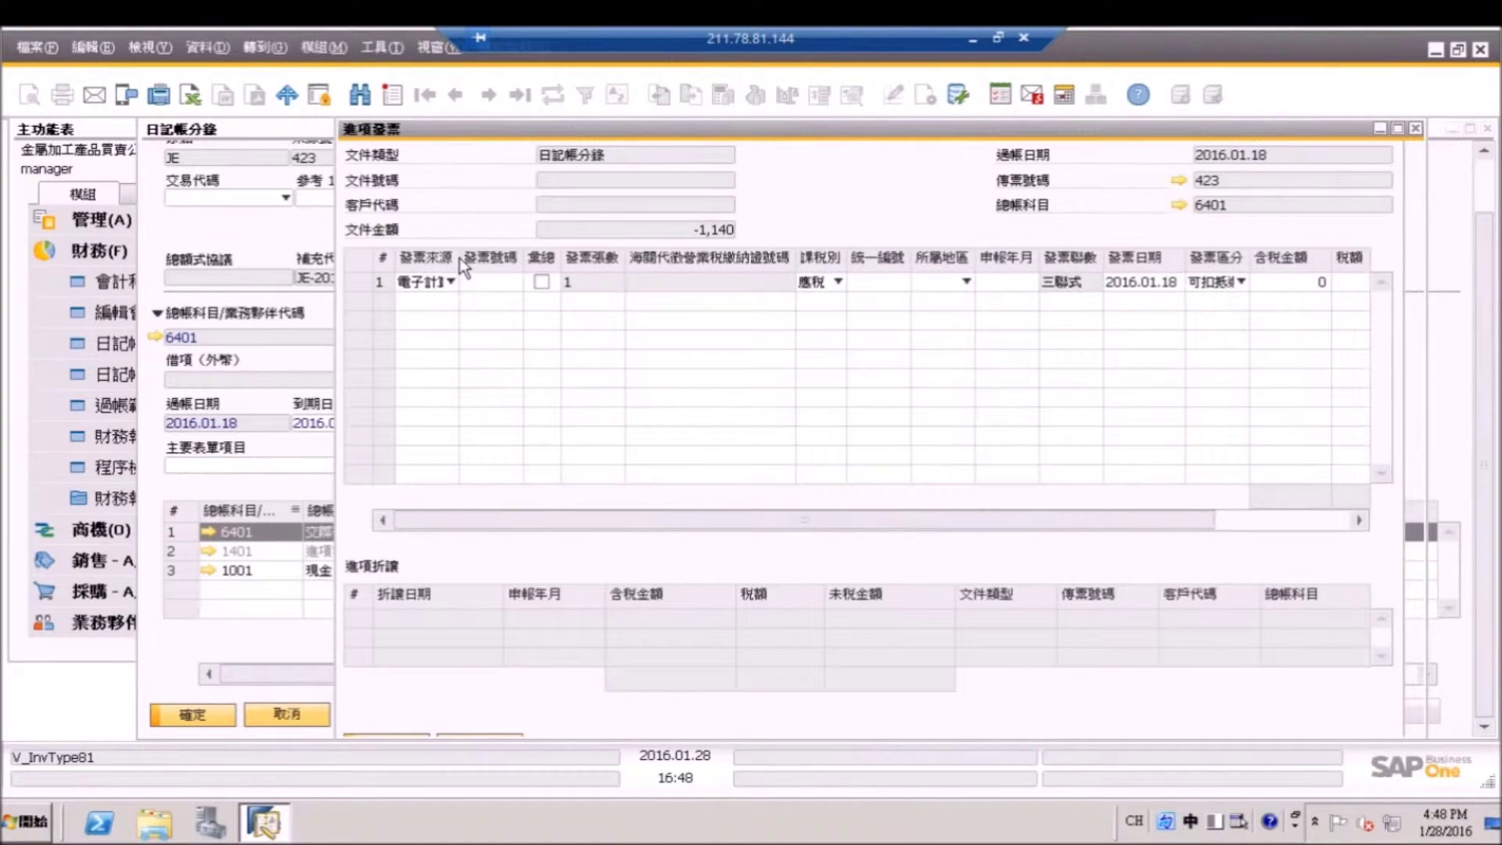
On row 1, enter invoice number AU00000033, 6 invoices and the supplier's tax ID.
left_click_drag(482, 268, 481, 269)
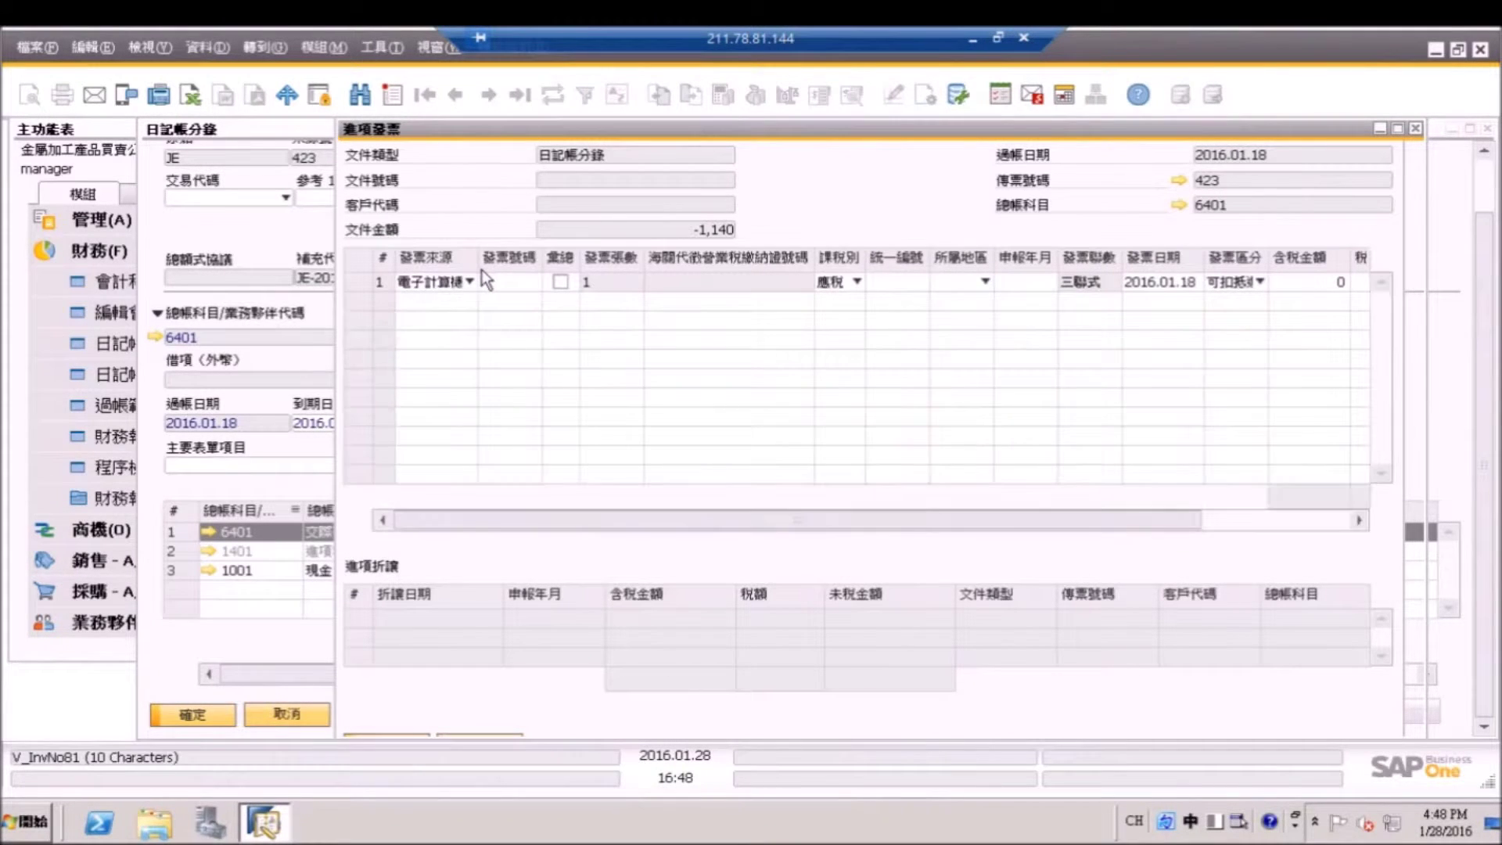
left_click(502, 283)
type("A")
type("U")
type("00000033")
left_click(560, 281)
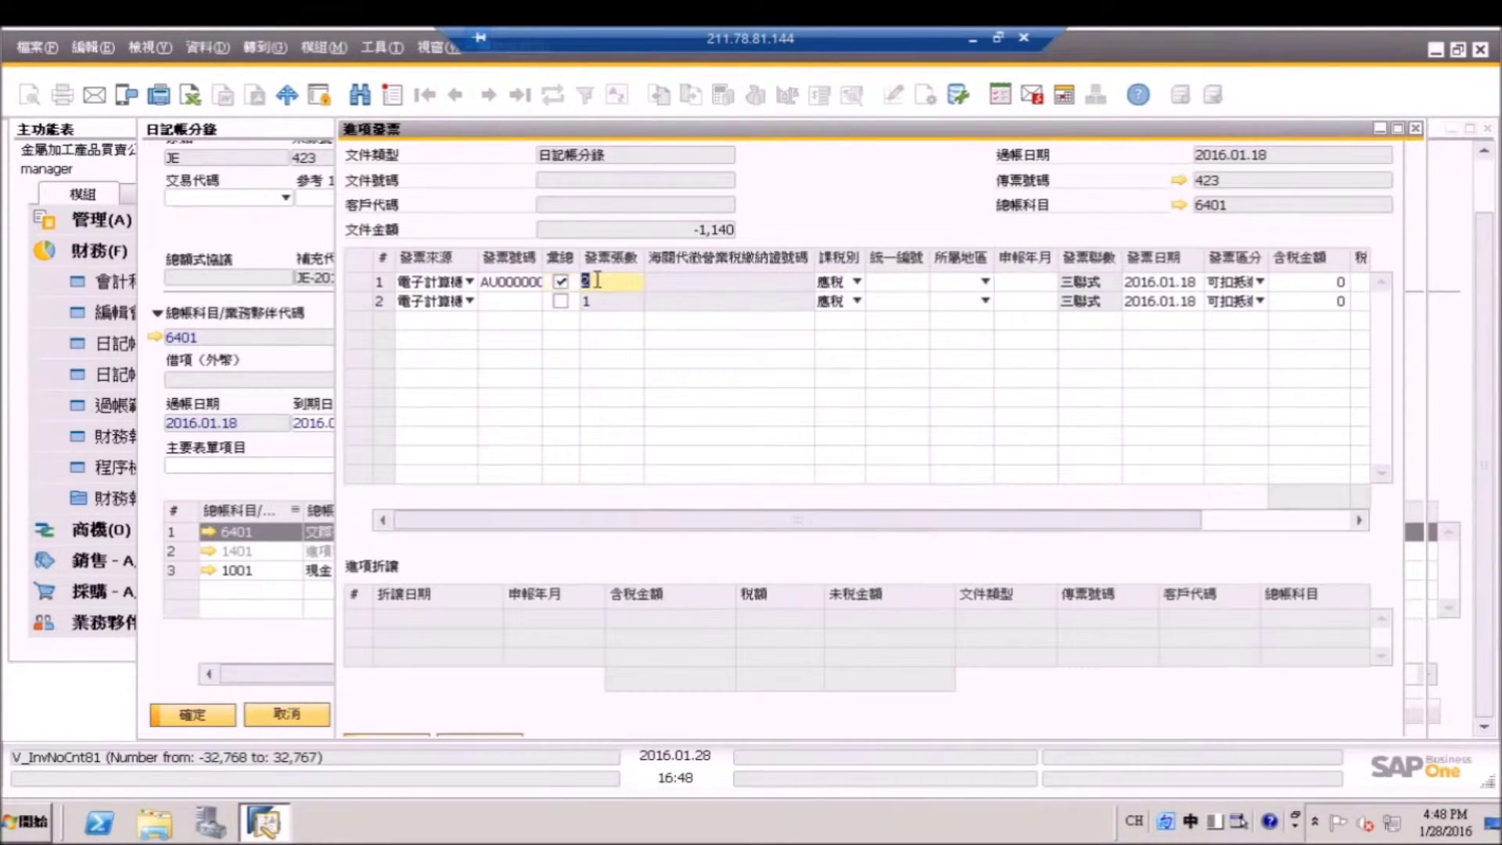
type("6")
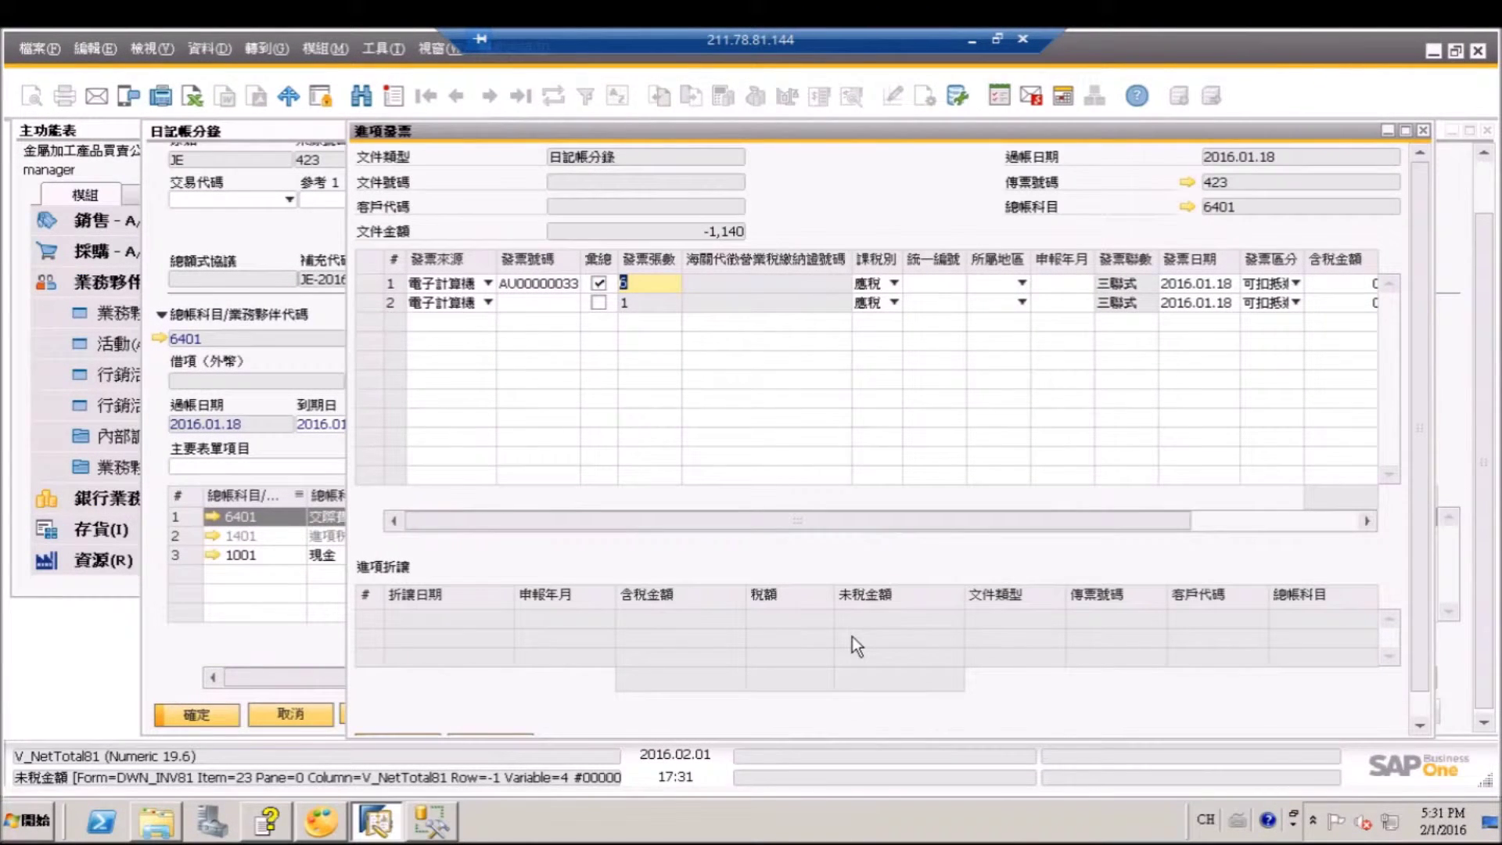
left_click(928, 282)
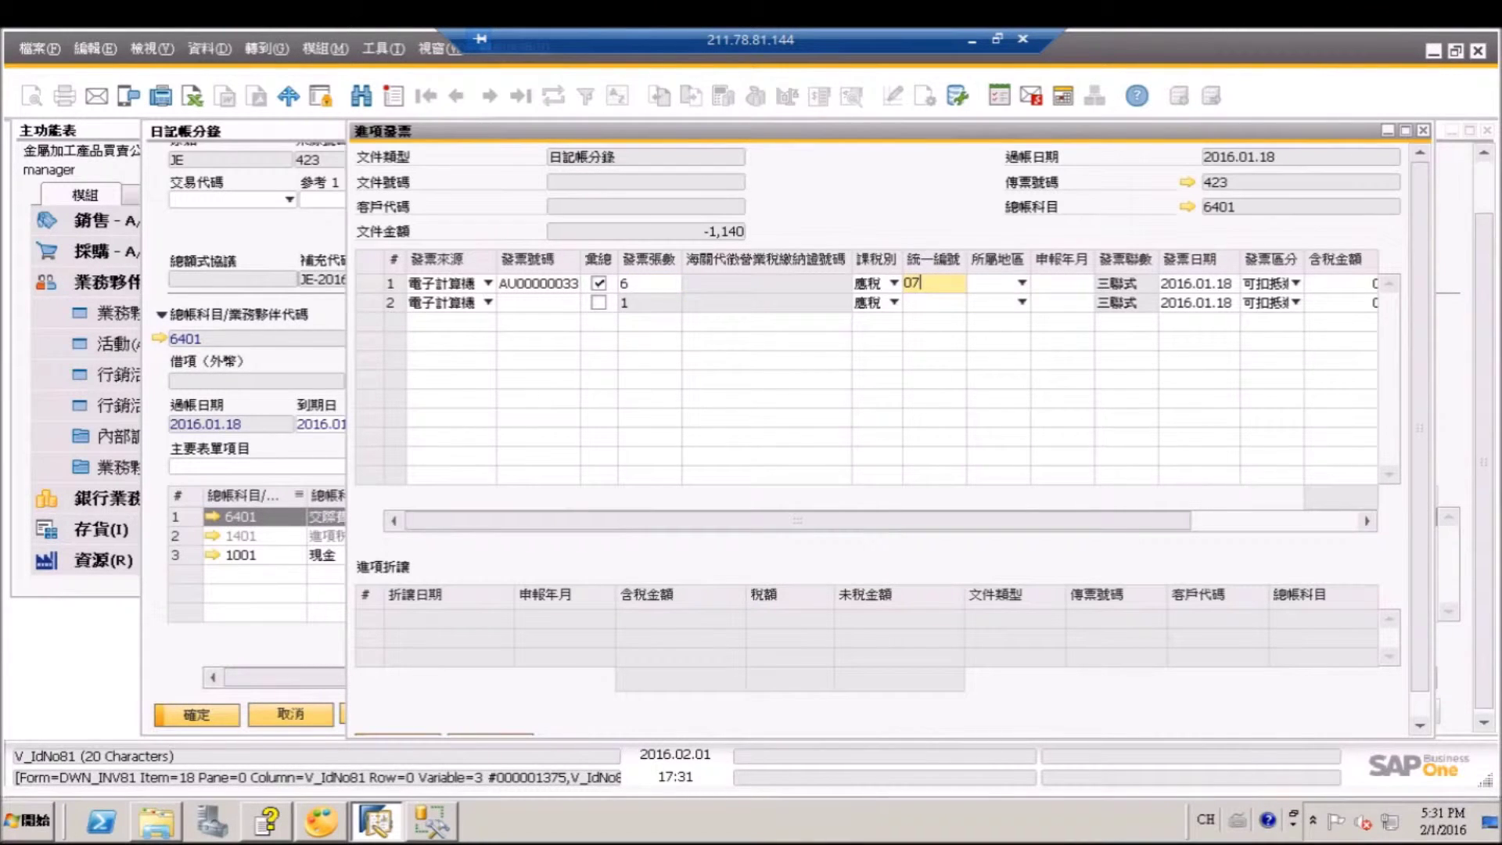
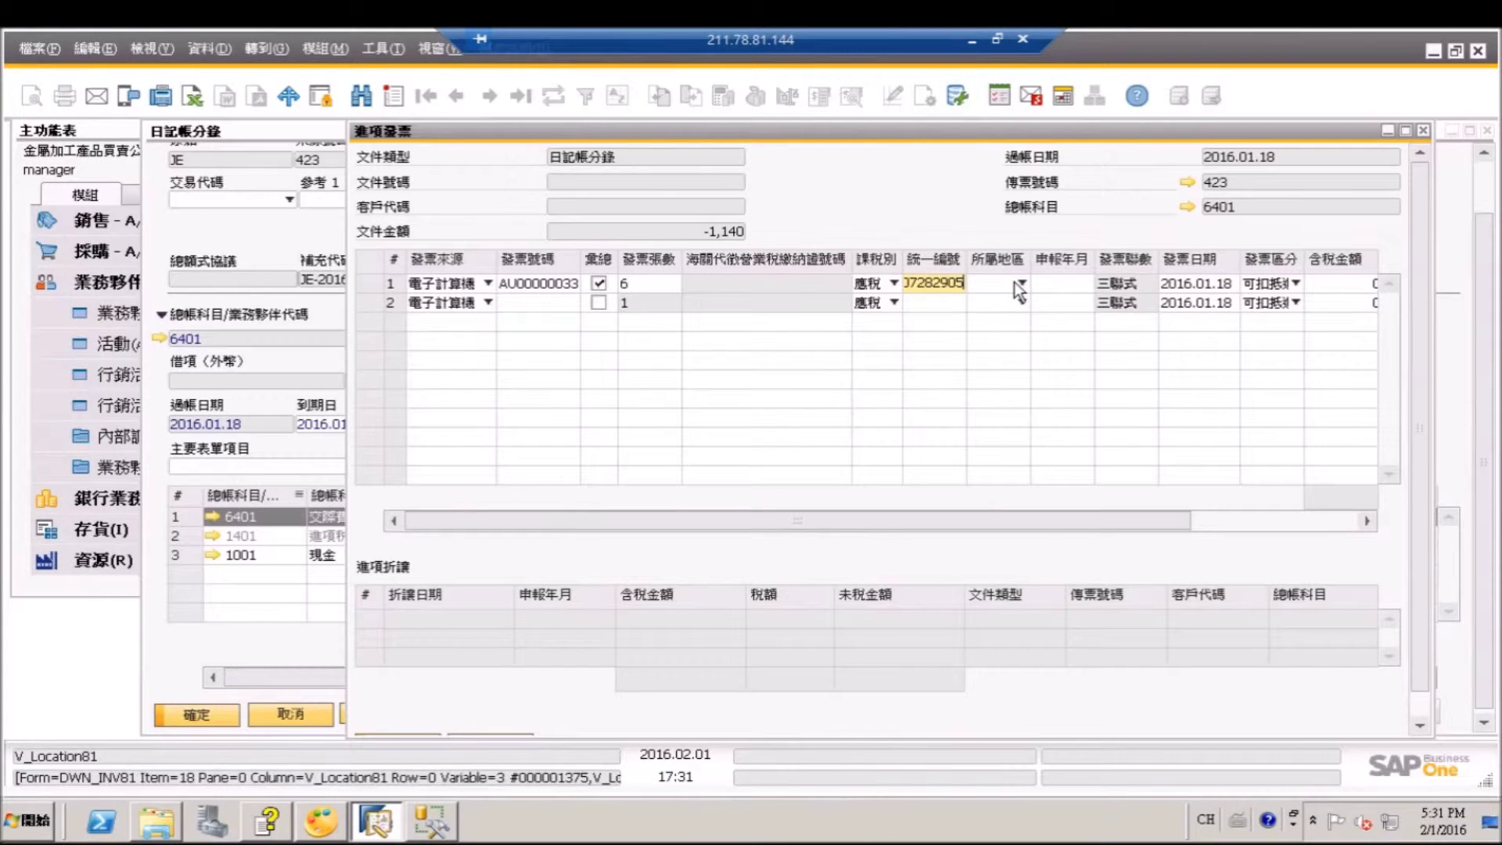
Set row 1's region to 台北1, period 201603 and untaxed amount 1140, then save.
left_click(1021, 282)
left_click(1021, 305)
left_click(1050, 284)
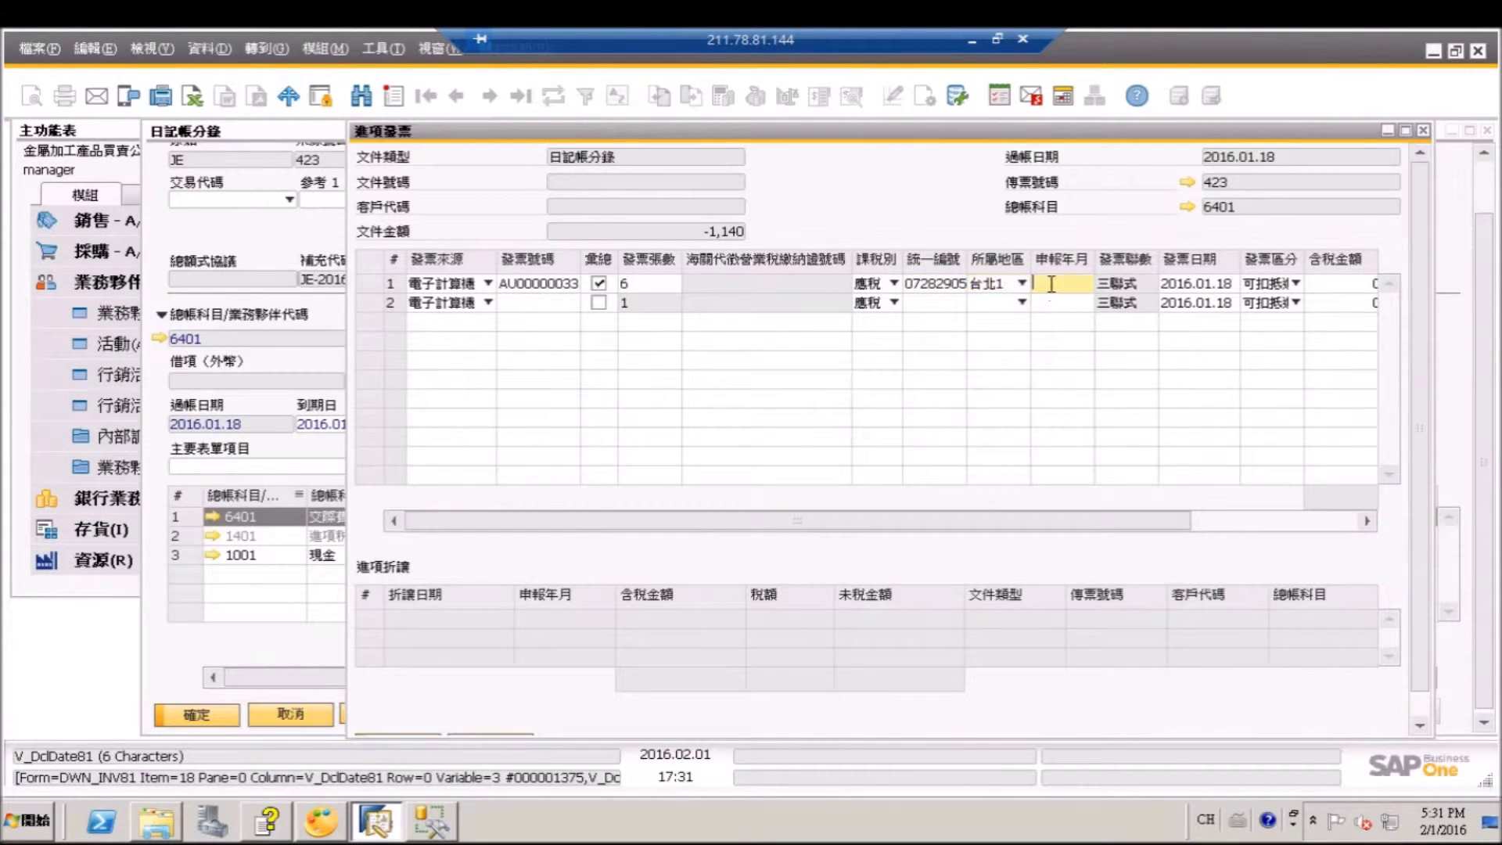
type("201603")
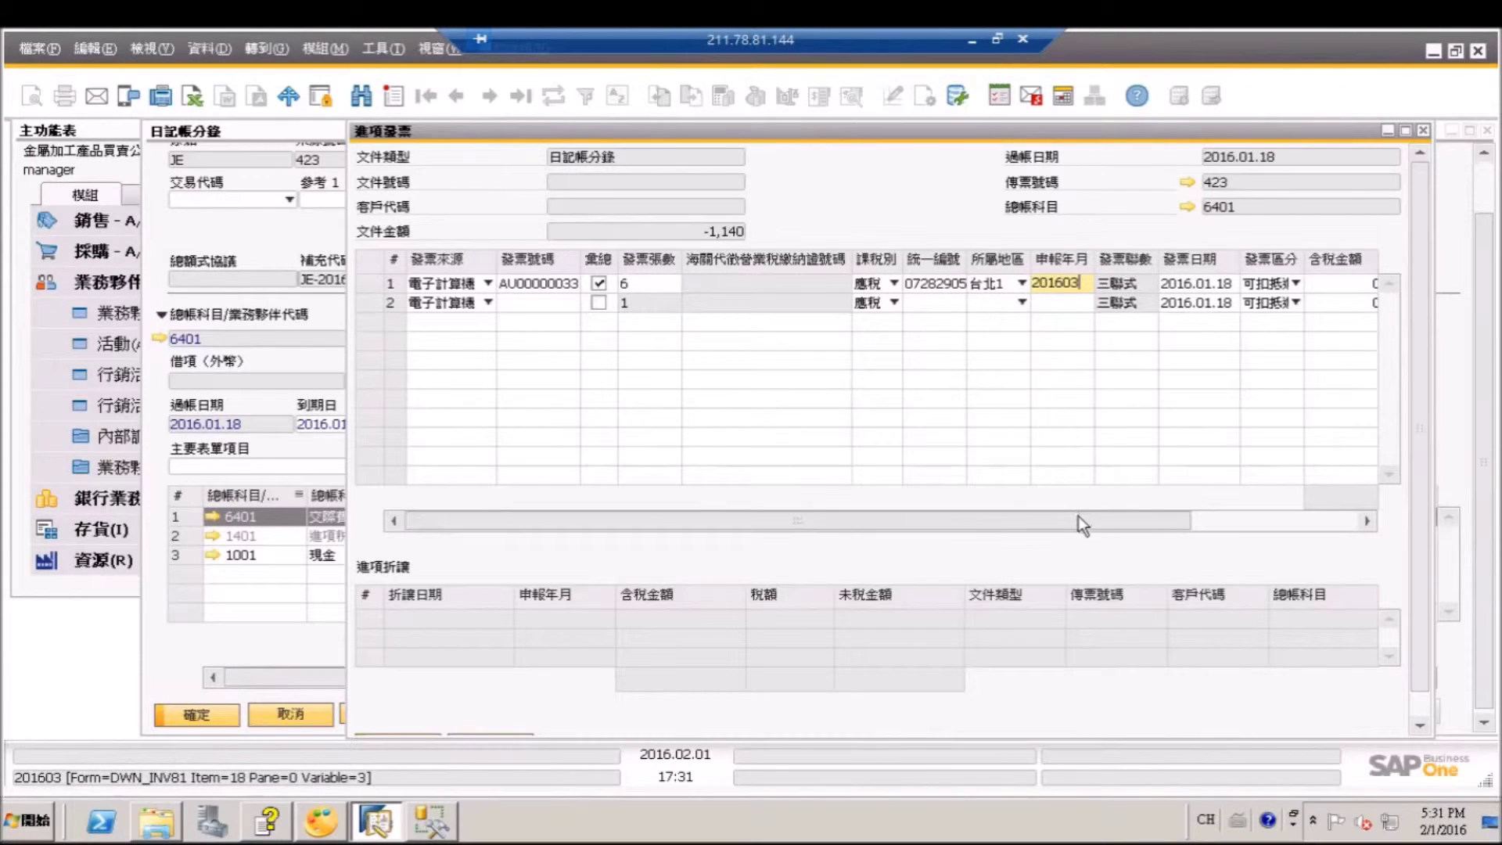
left_click_drag(1078, 517, 1304, 516)
left_click(1288, 282)
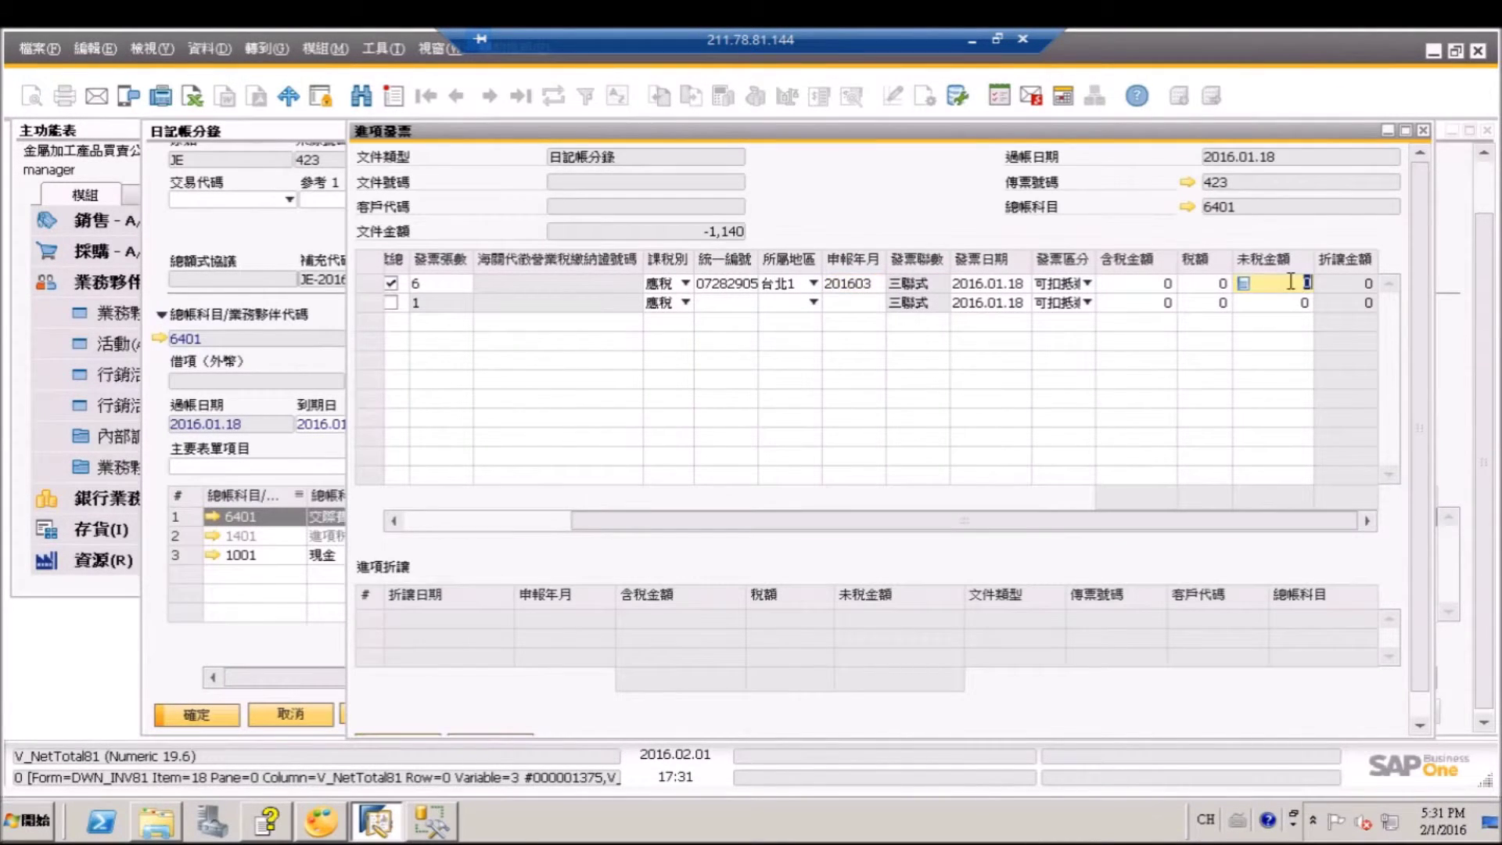
type("1140")
key("Tab")
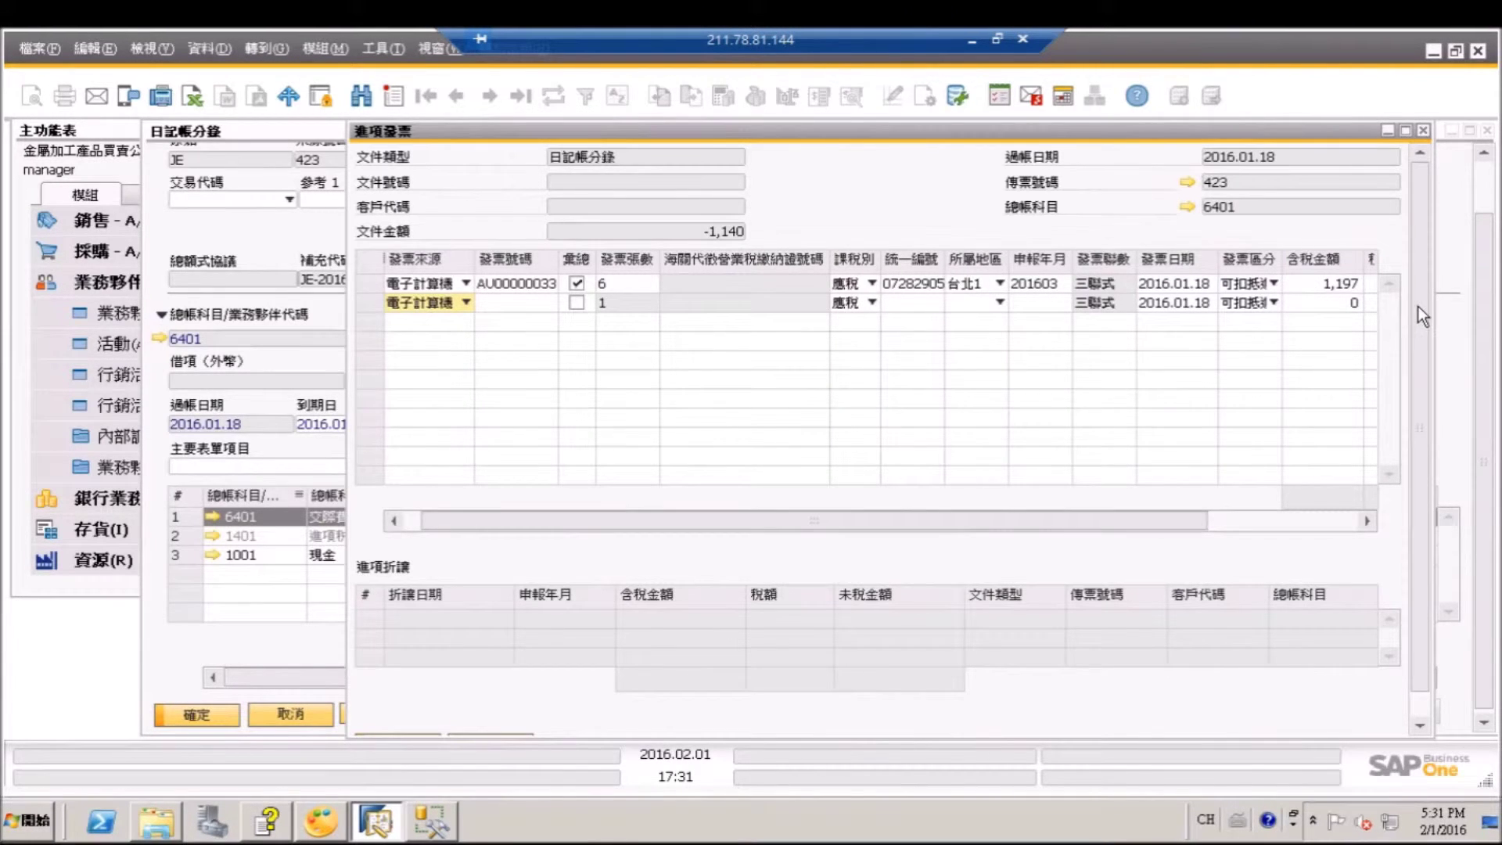
scroll(1417, 307, "down", 1)
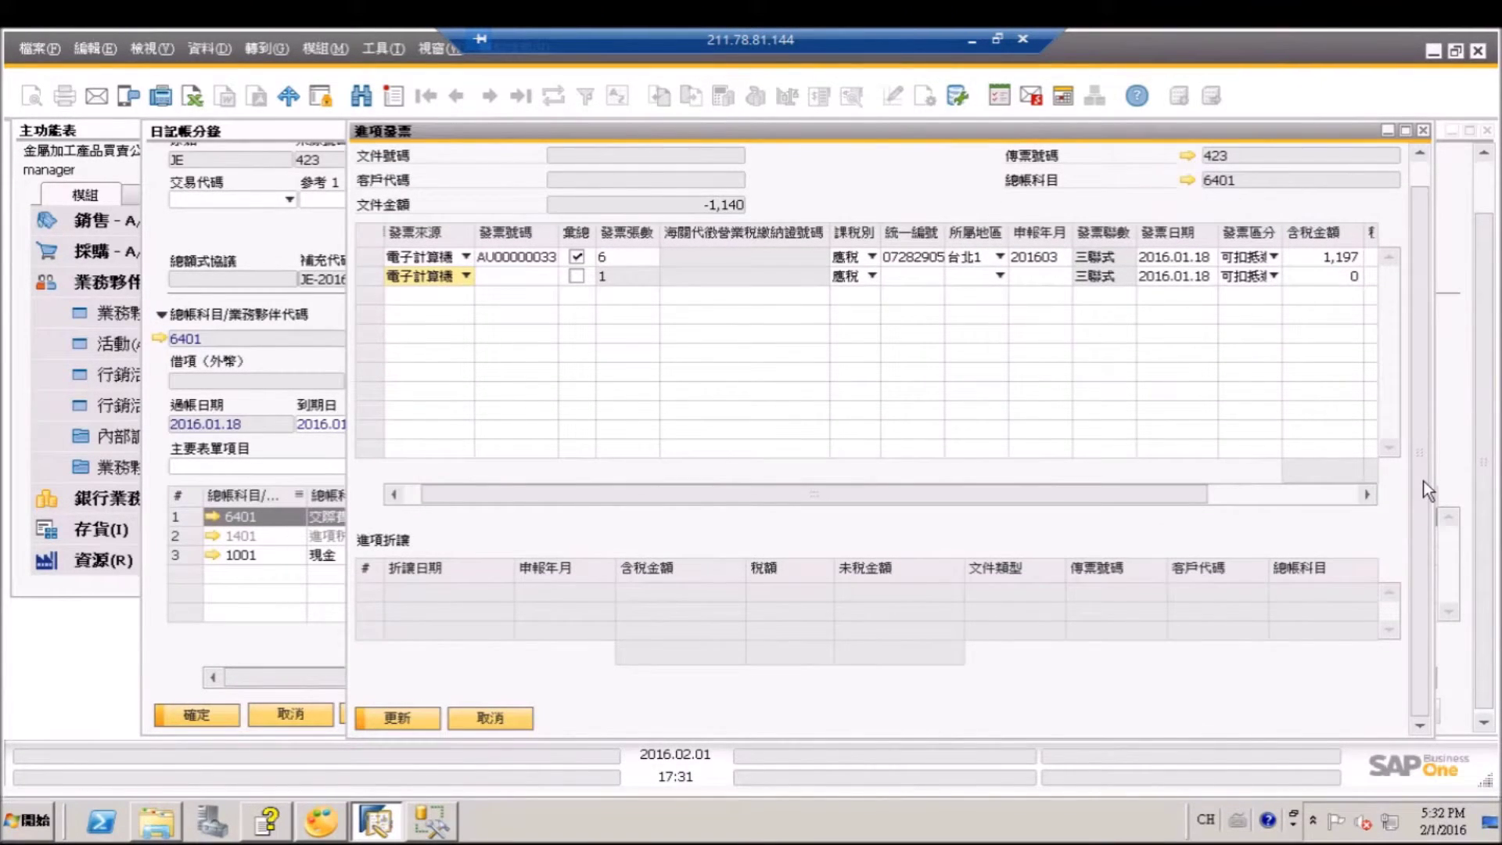
left_click(433, 718)
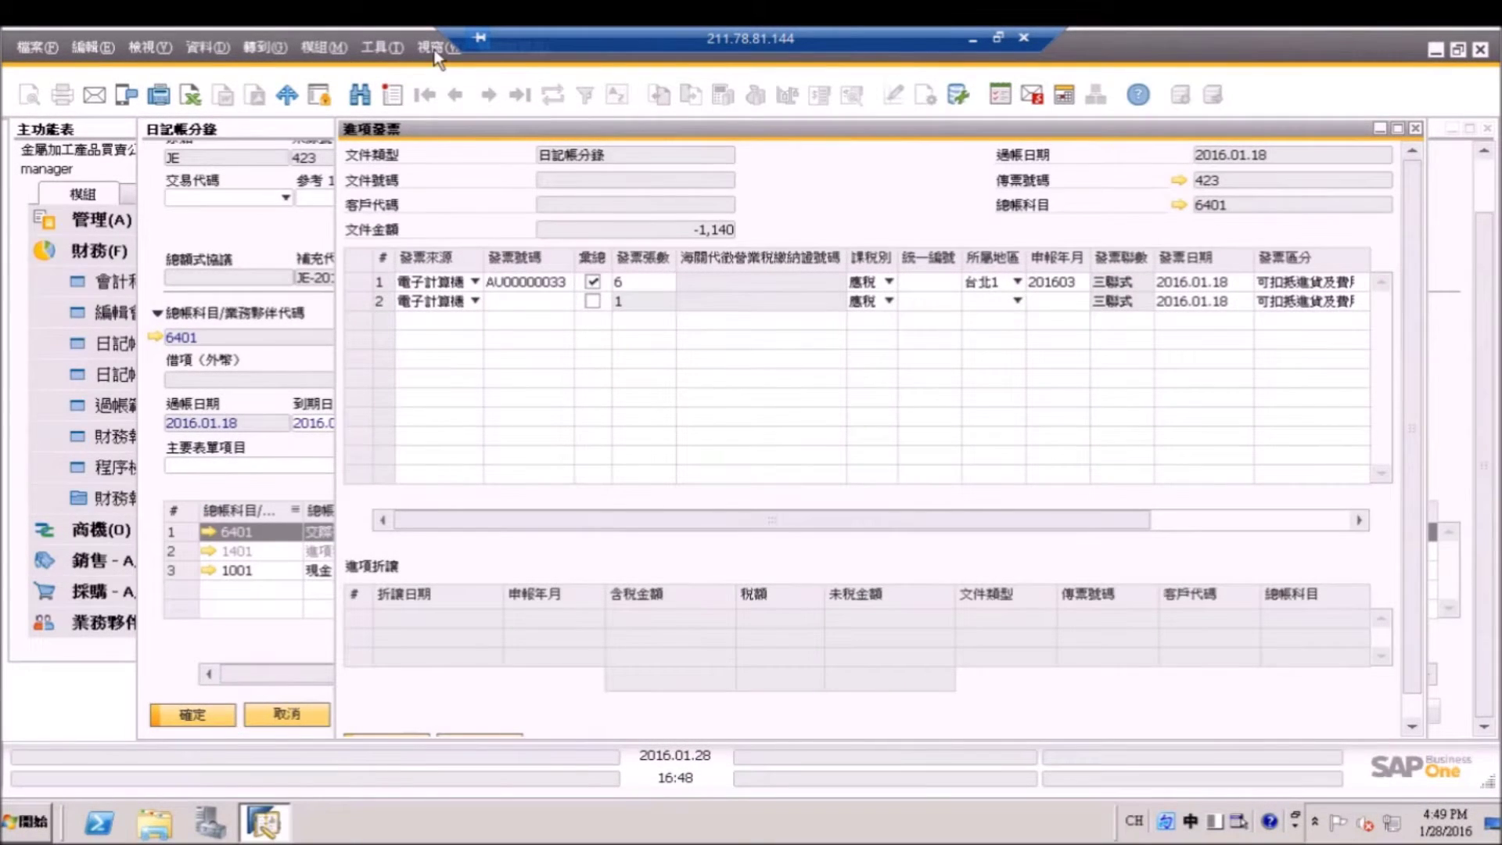
Close all windows and open the 進項發票稽核表 report from 發票管理 > 報表.
left_click(432, 49)
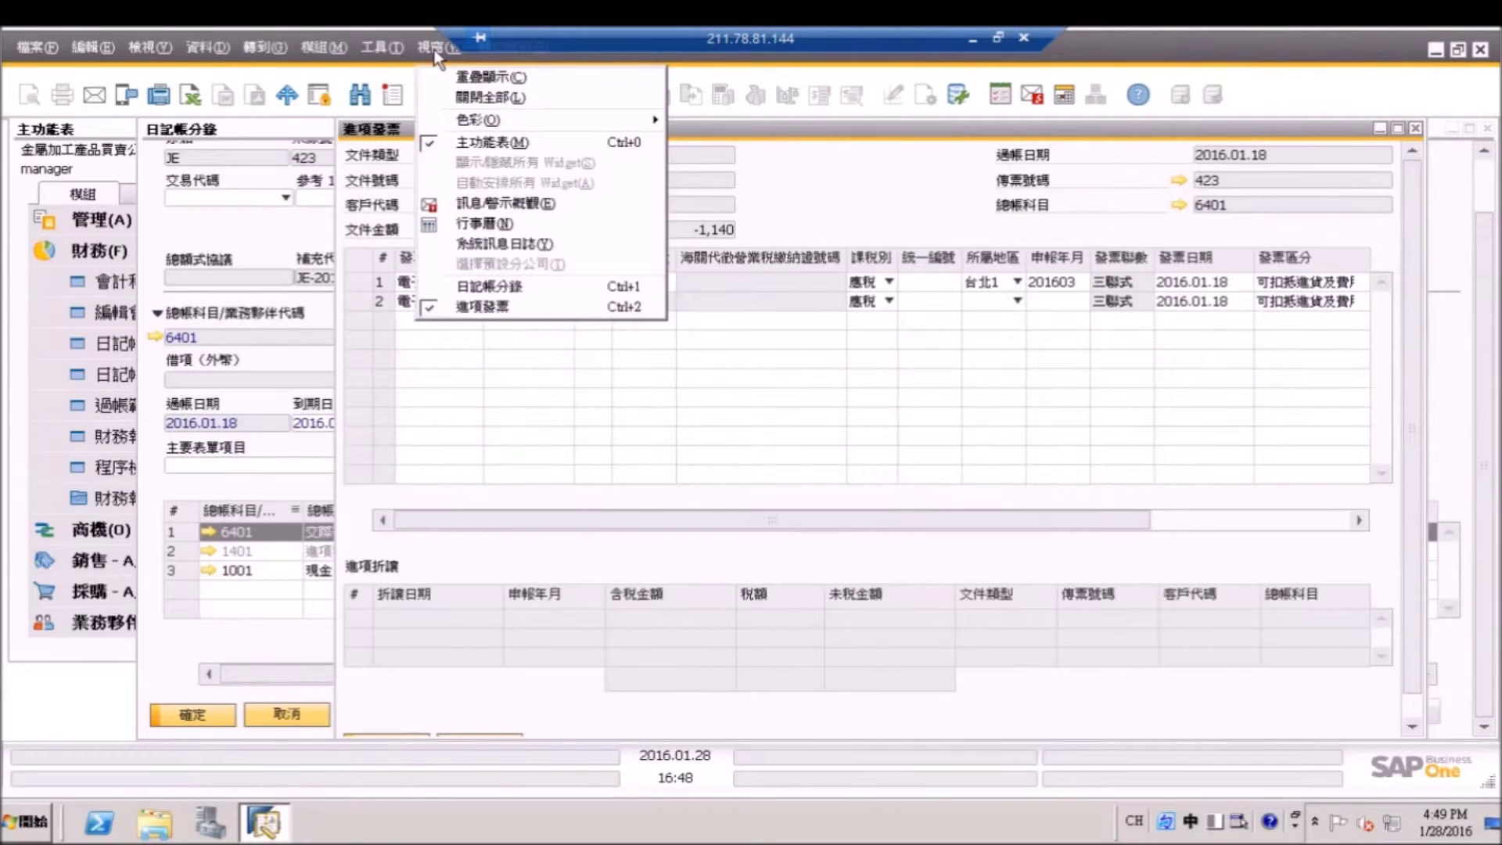
left_click(444, 93)
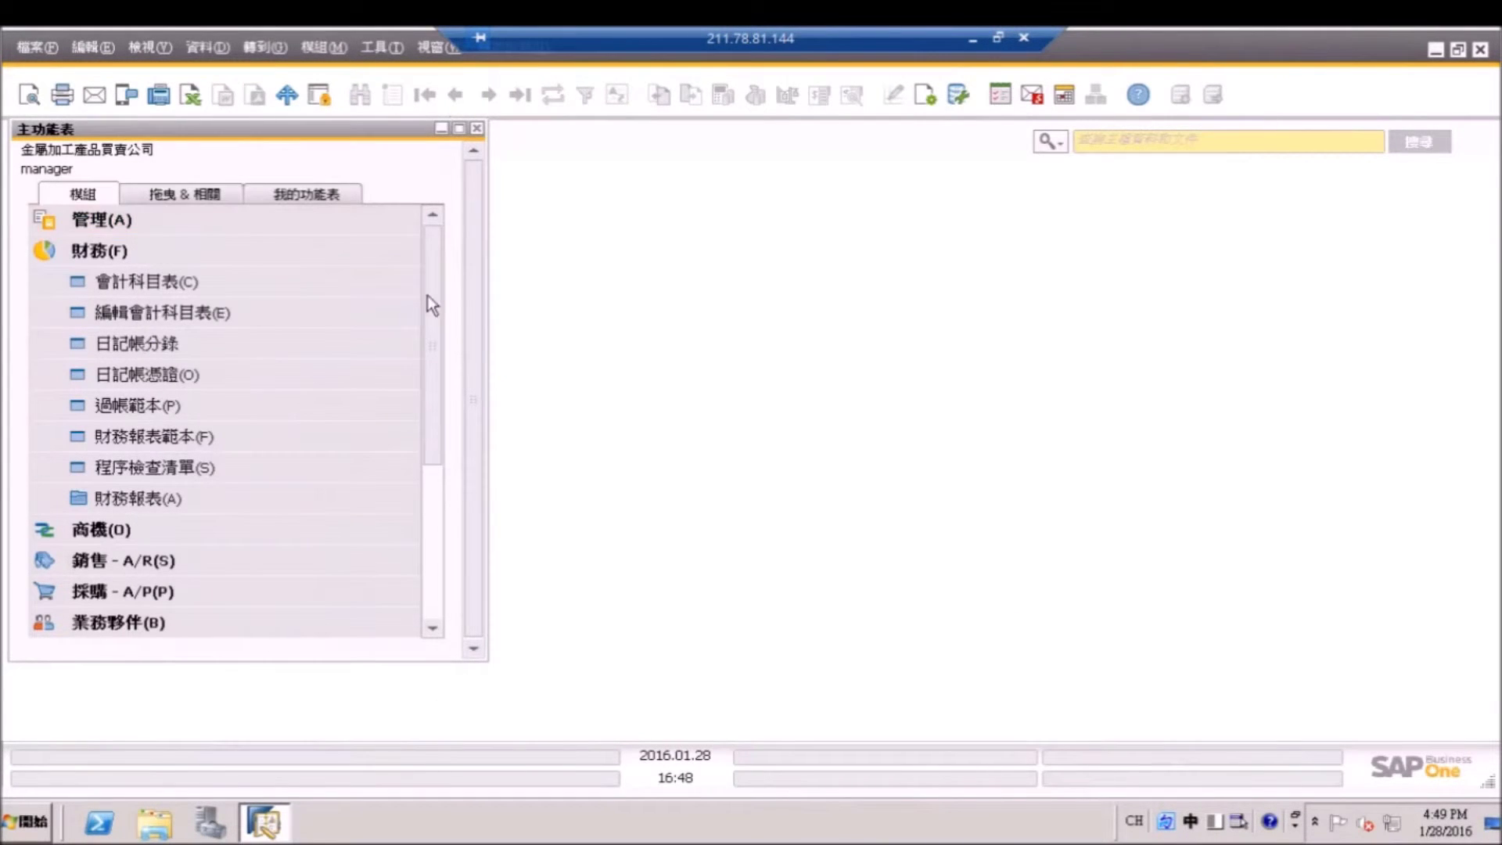
left_click_drag(428, 295, 426, 423)
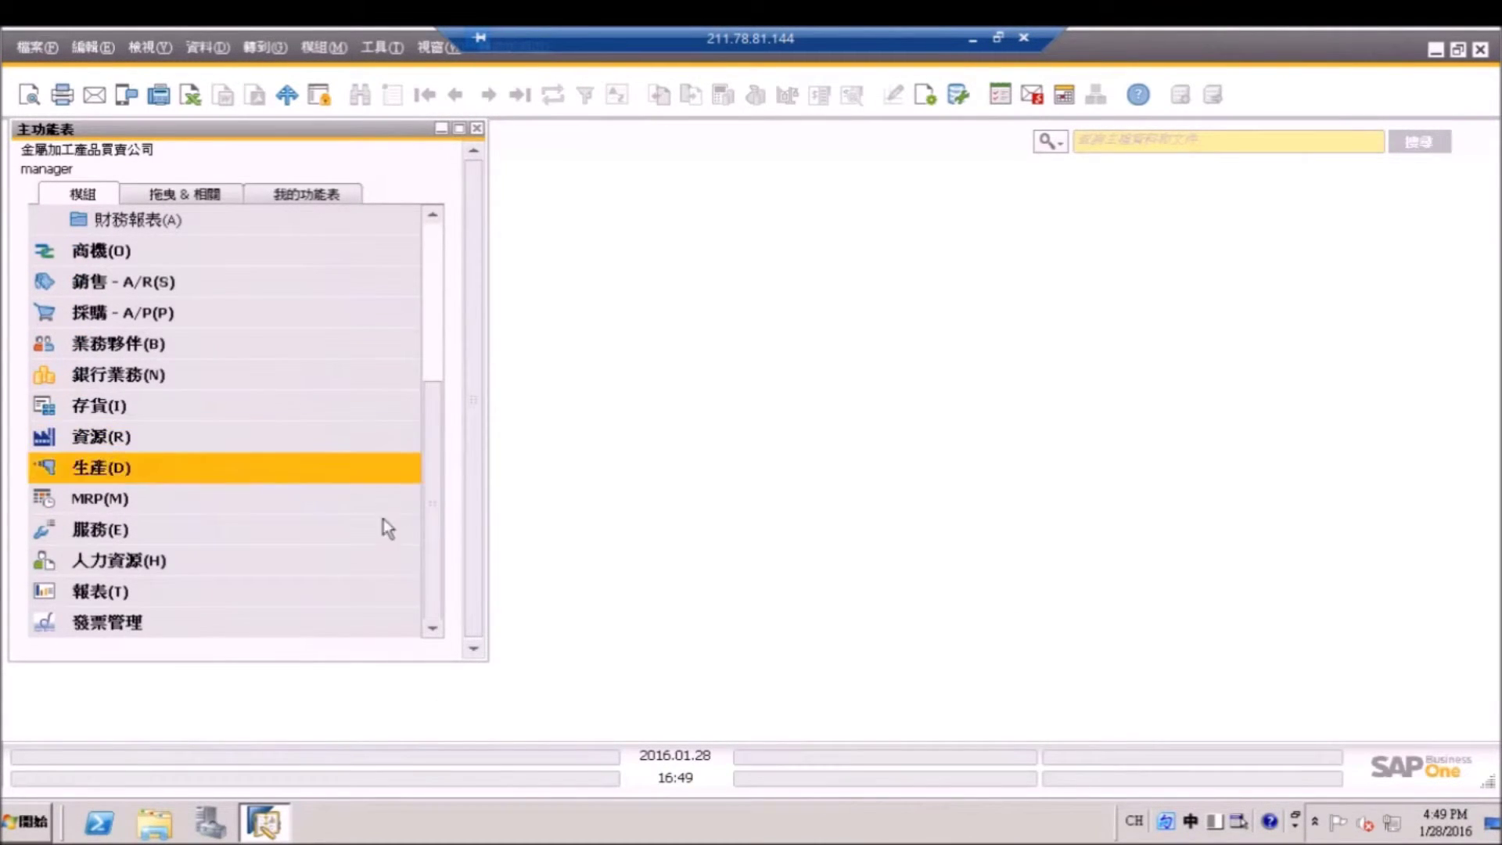
left_click(305, 624)
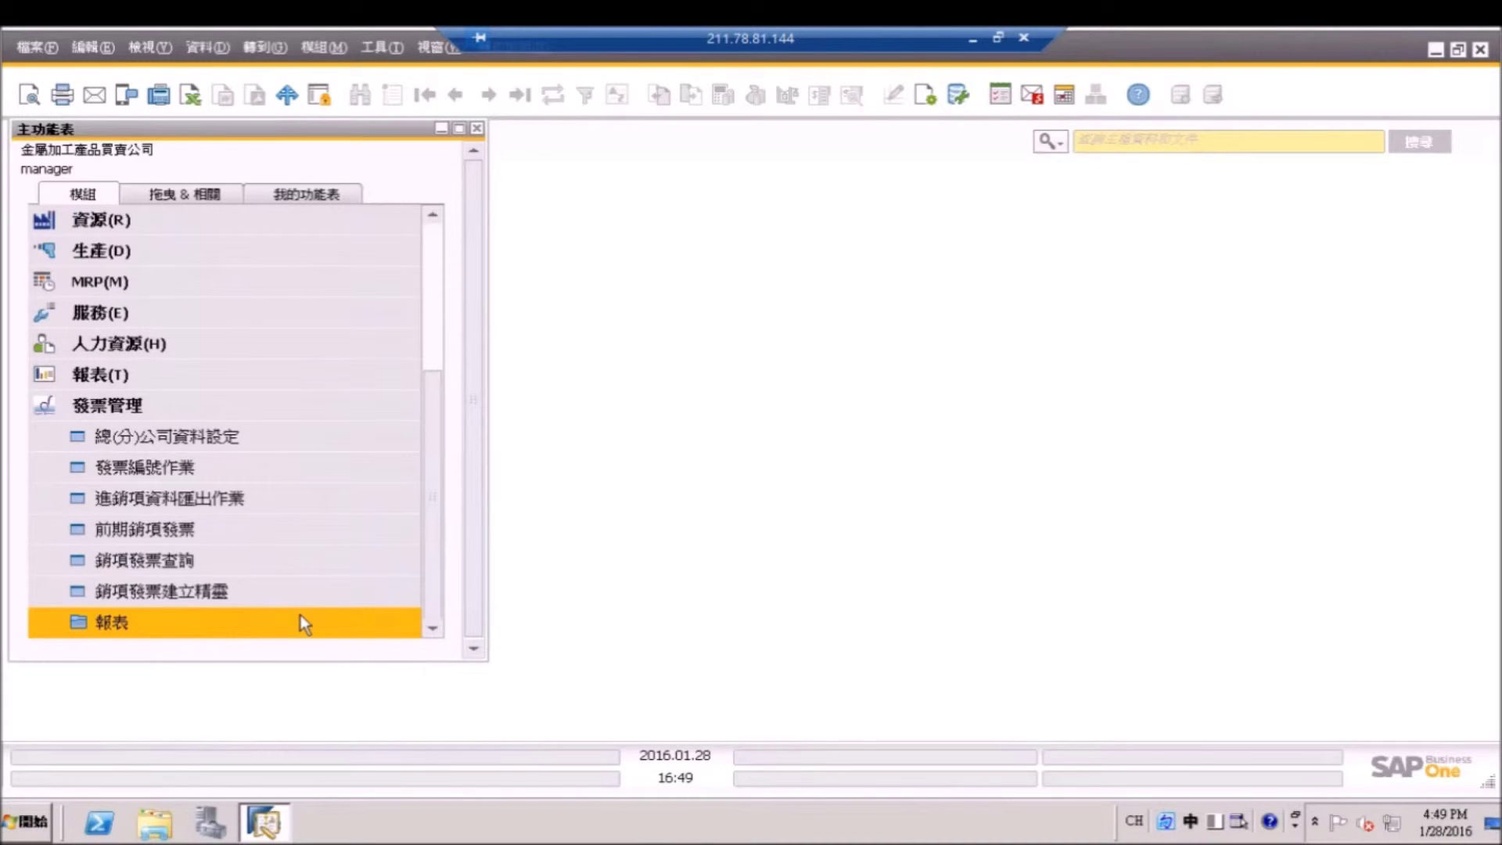
left_click(300, 615)
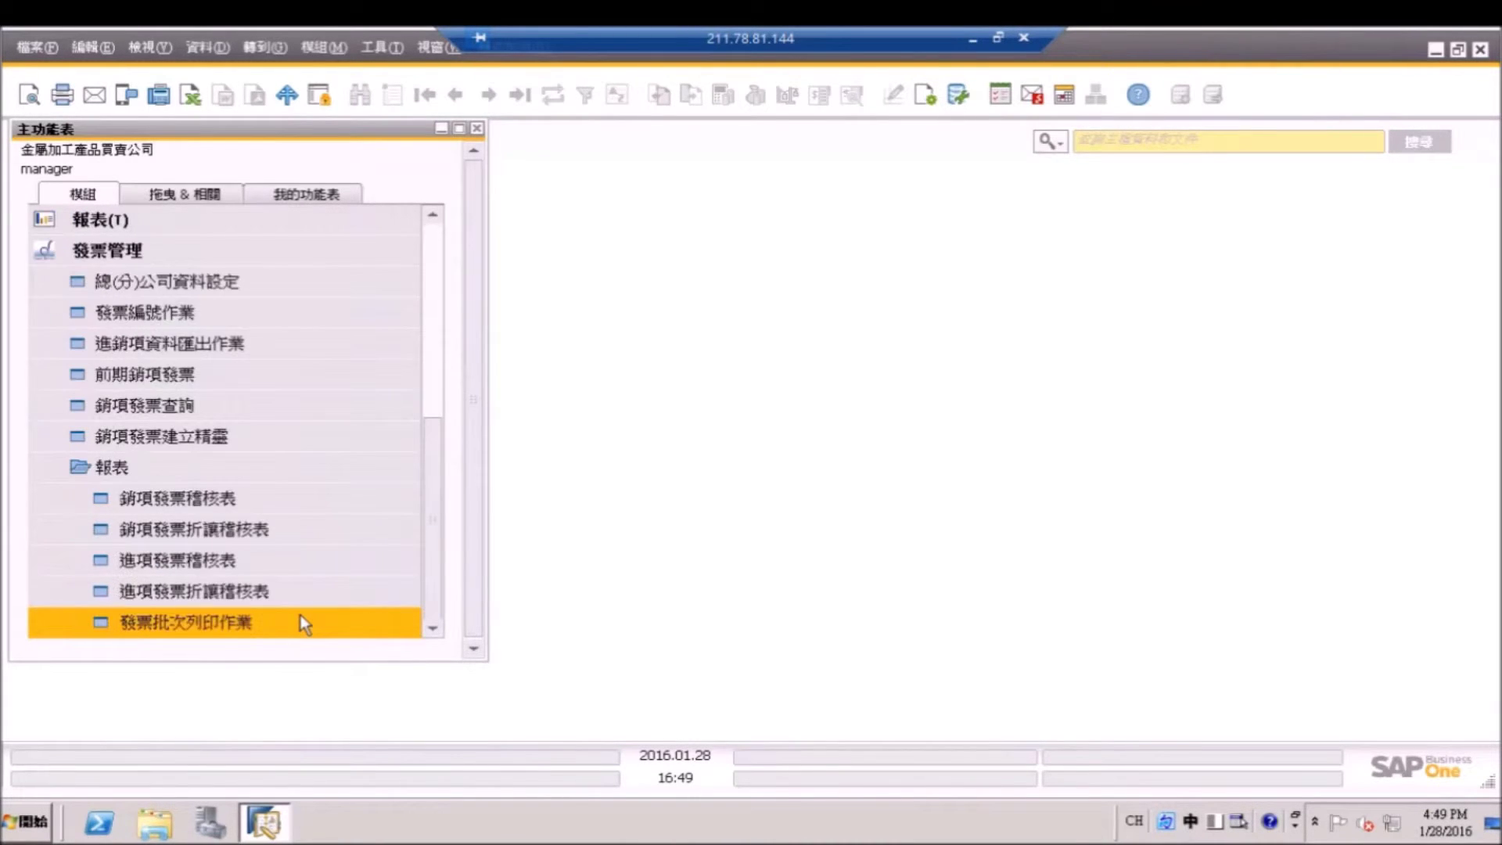
left_click(282, 557)
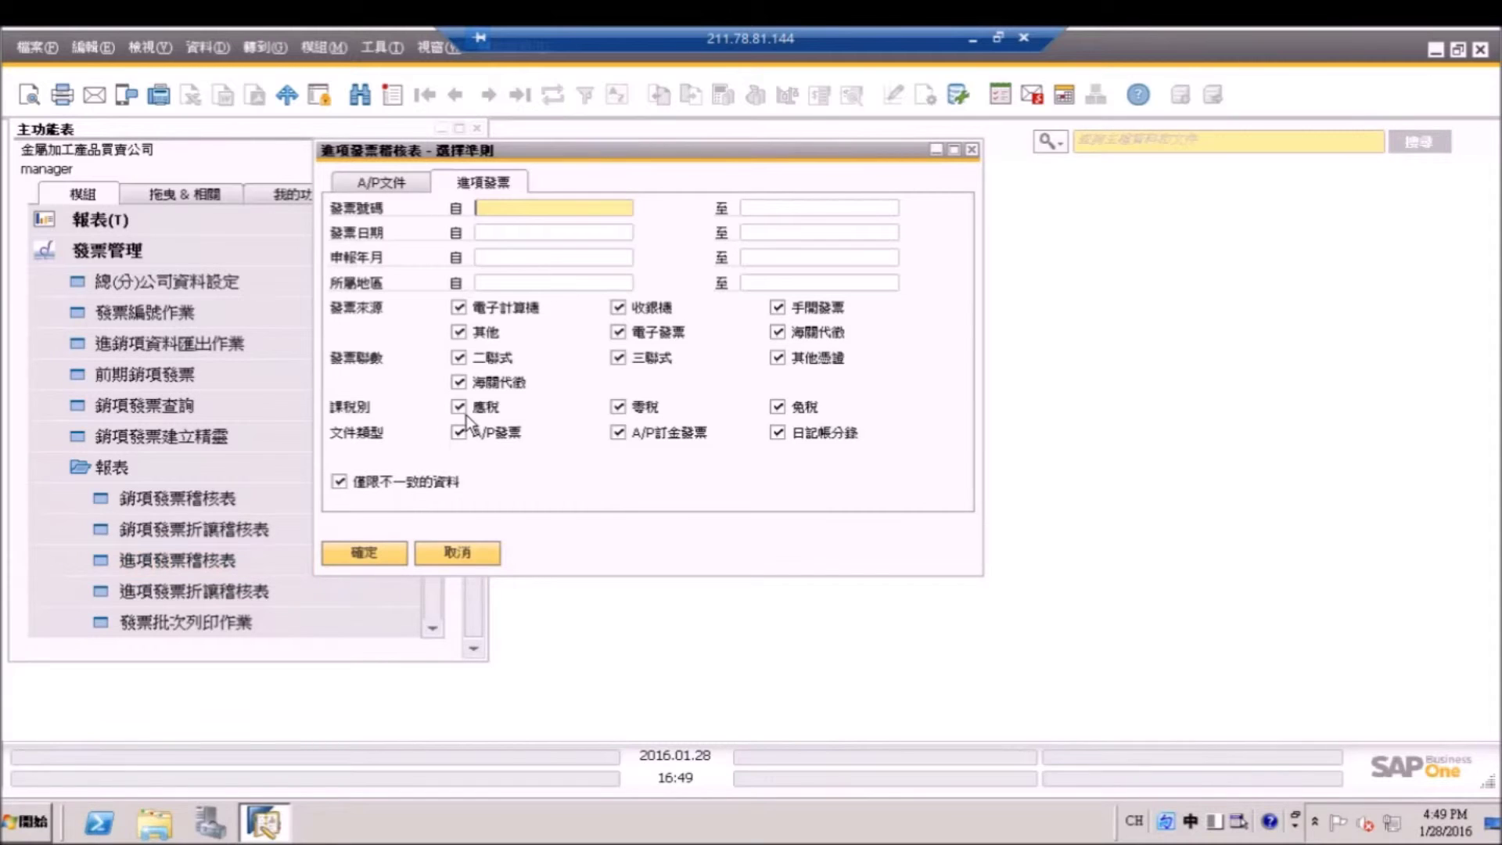
Set 發票日期 from and to 2016.01.18 and uncheck 僅限不一致的資料.
left_click(624, 234)
left_click(625, 233)
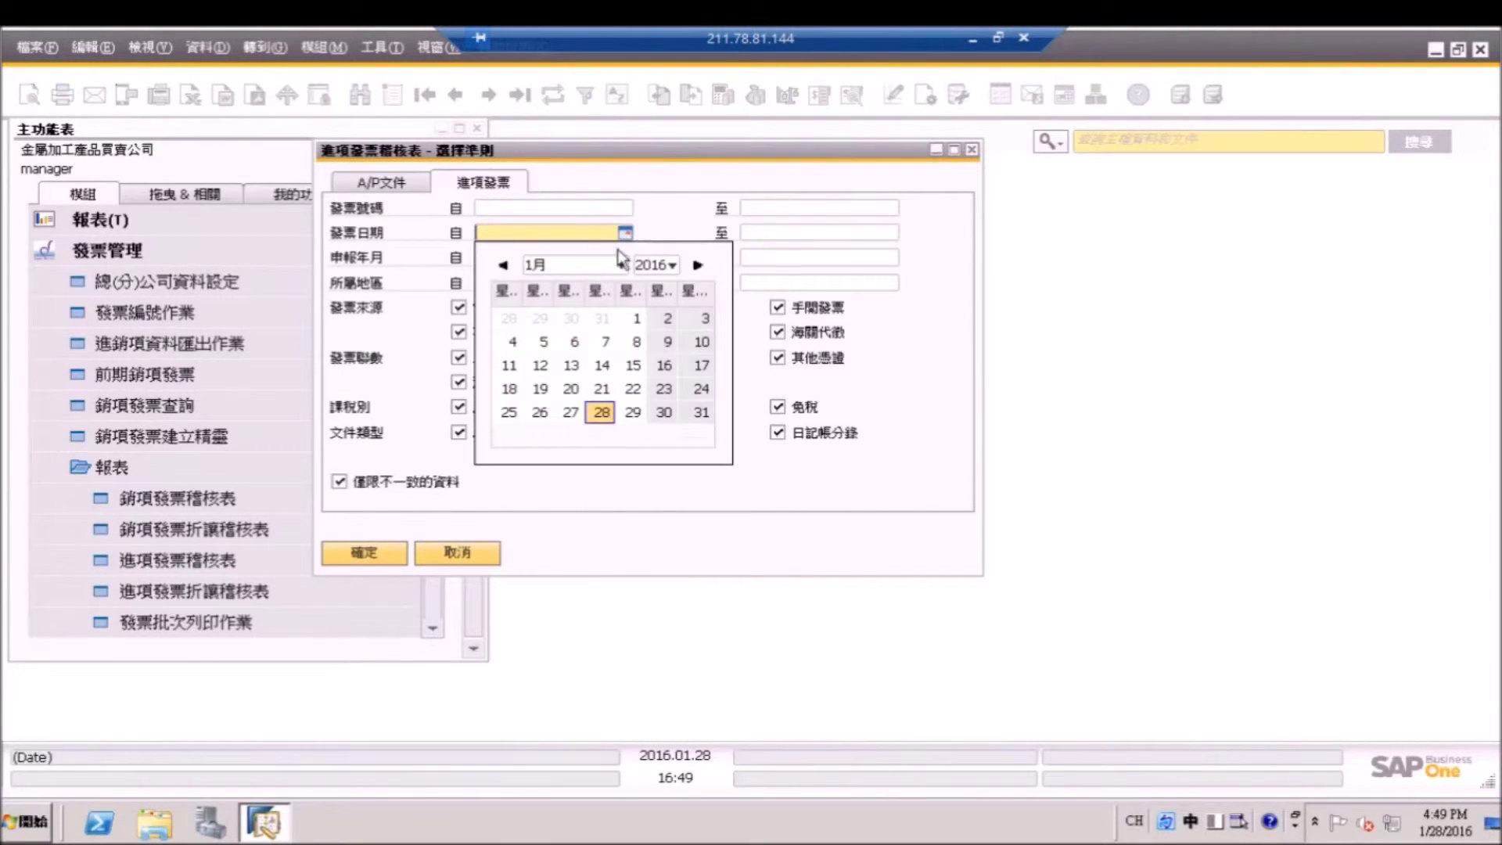
left_click(513, 380)
left_click(871, 234)
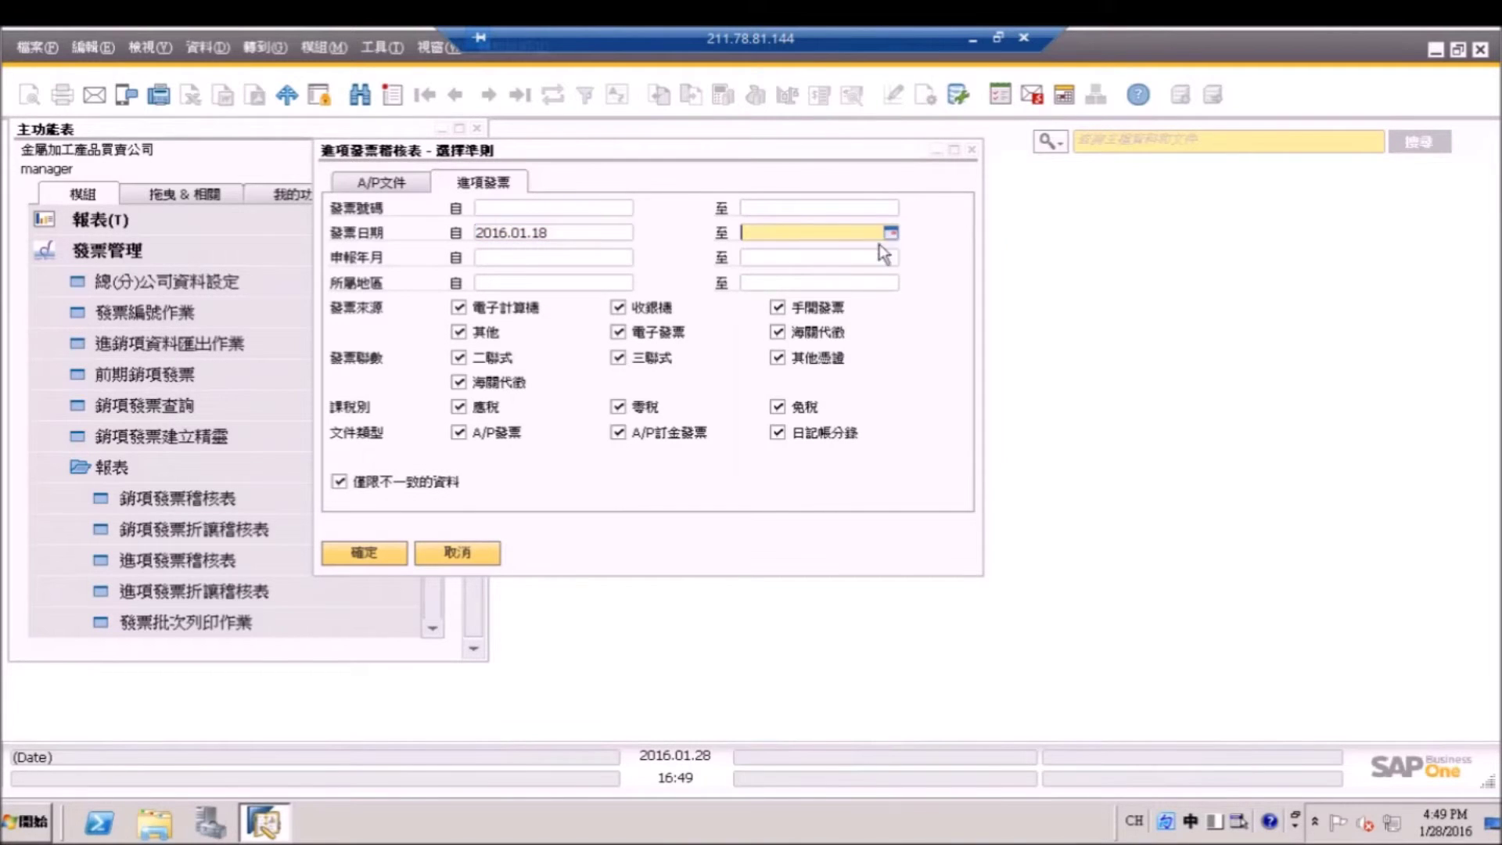
left_click(890, 233)
left_click(777, 389)
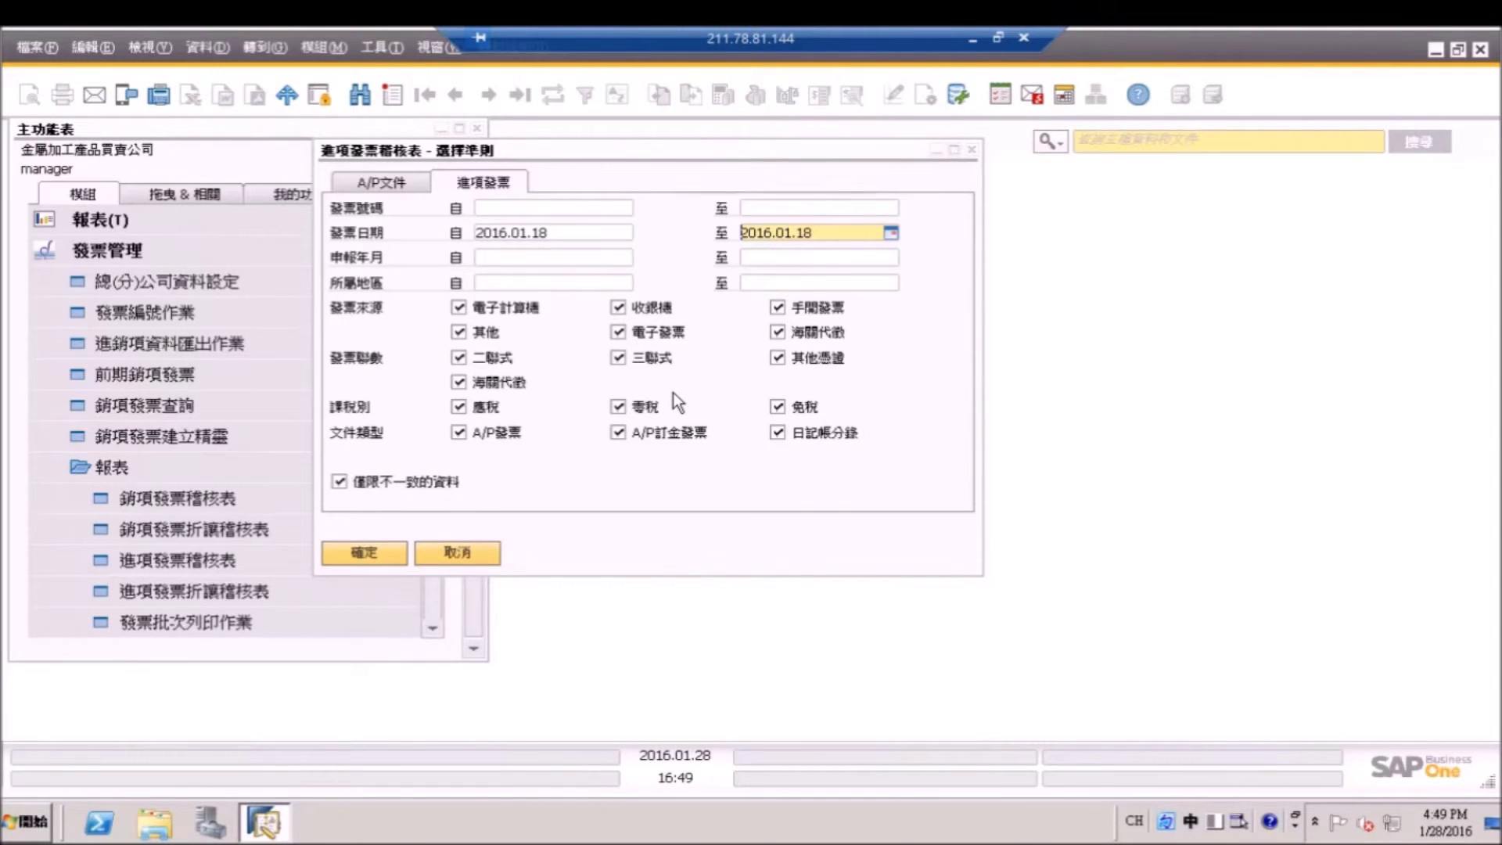
left_click(423, 490)
Run the audit report, scroll the 進項發票 list, and check the 申報彙總 totals.
left_click(388, 555)
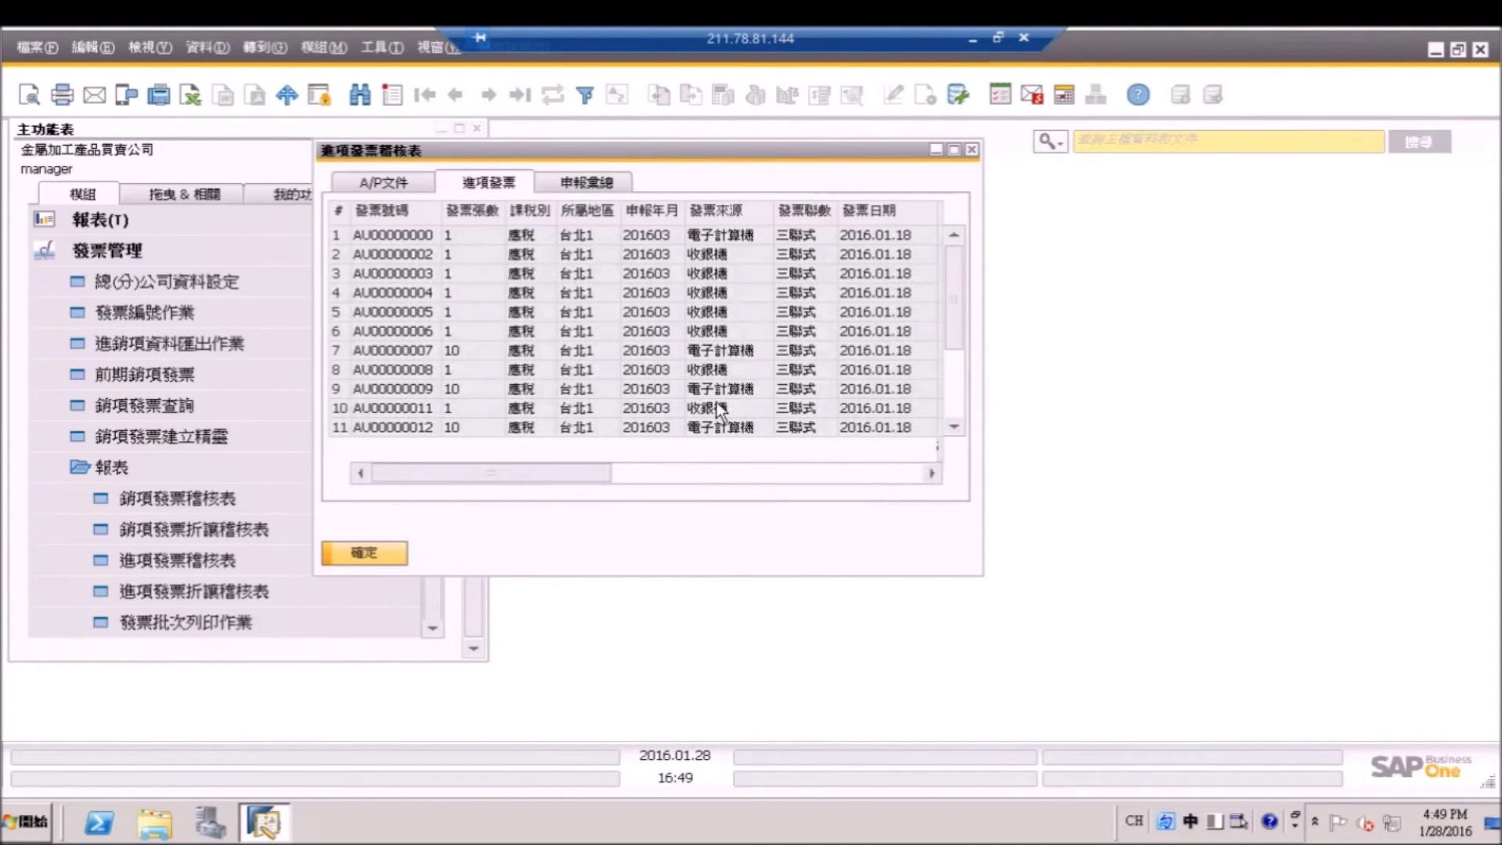
left_click_drag(961, 278, 960, 380)
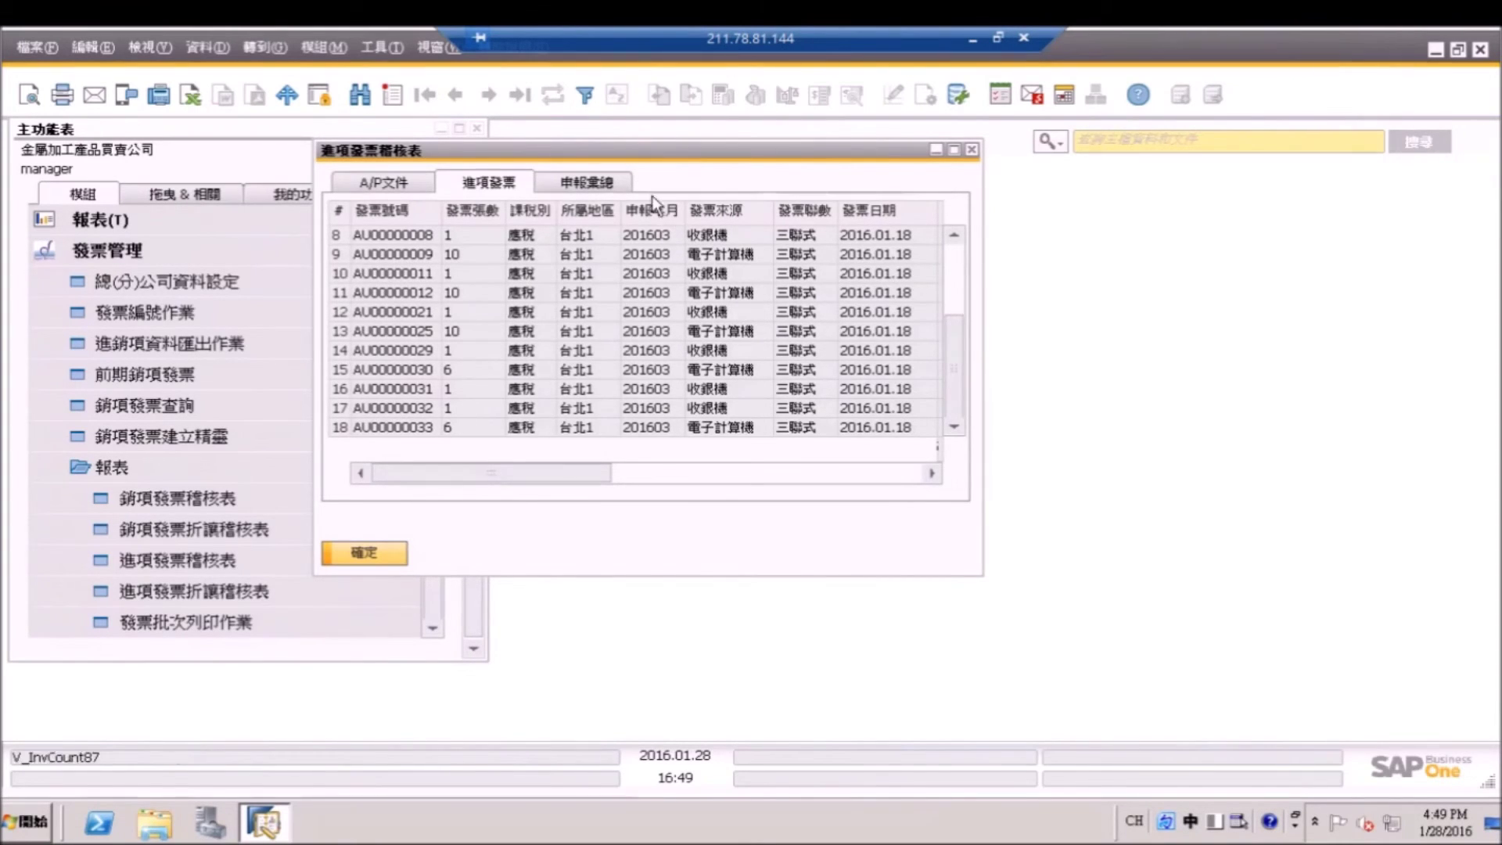
left_click(585, 183)
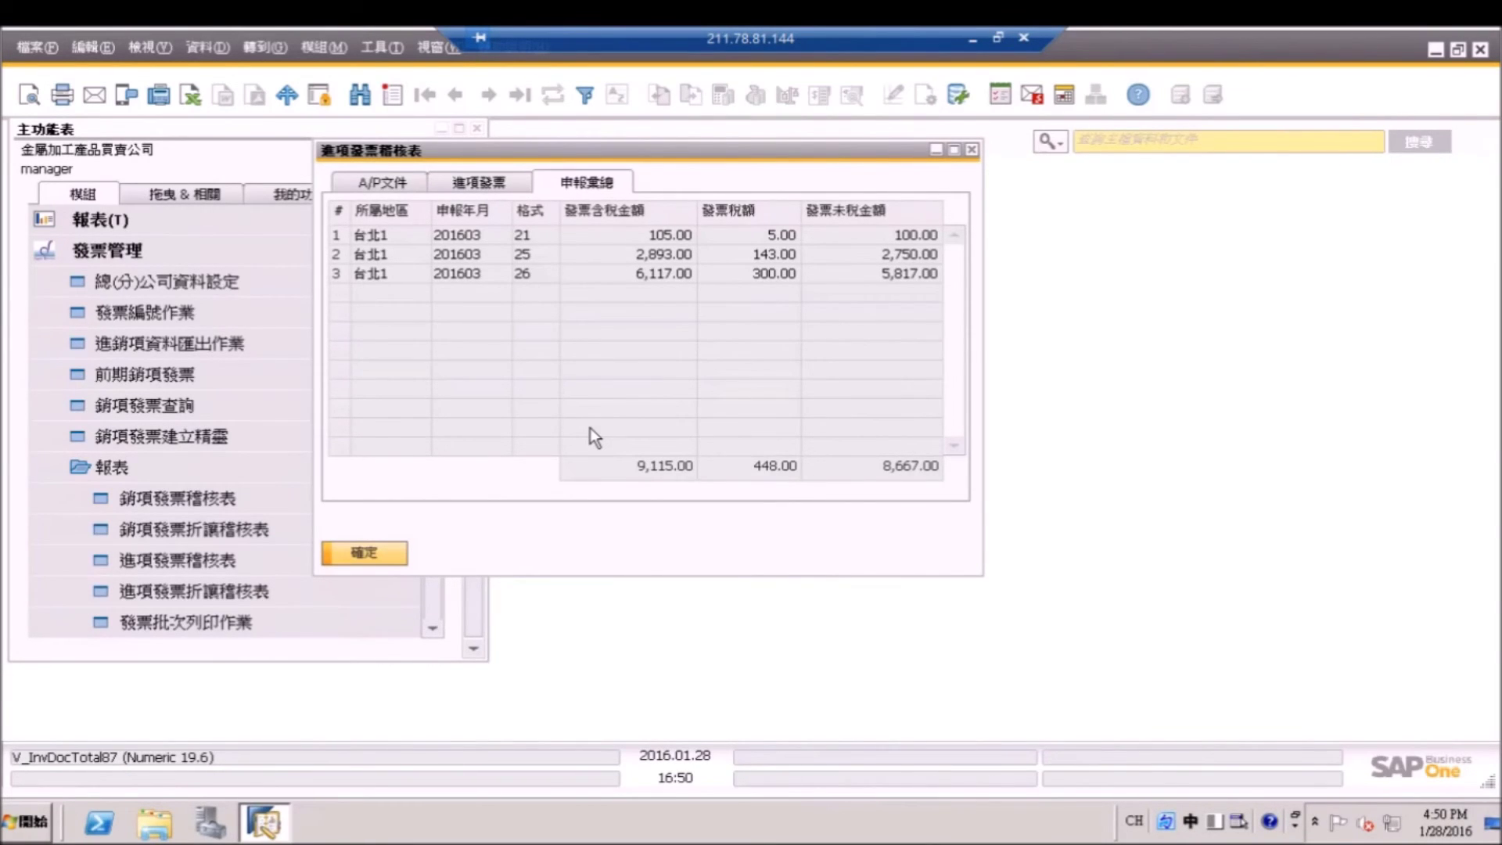
left_click(504, 185)
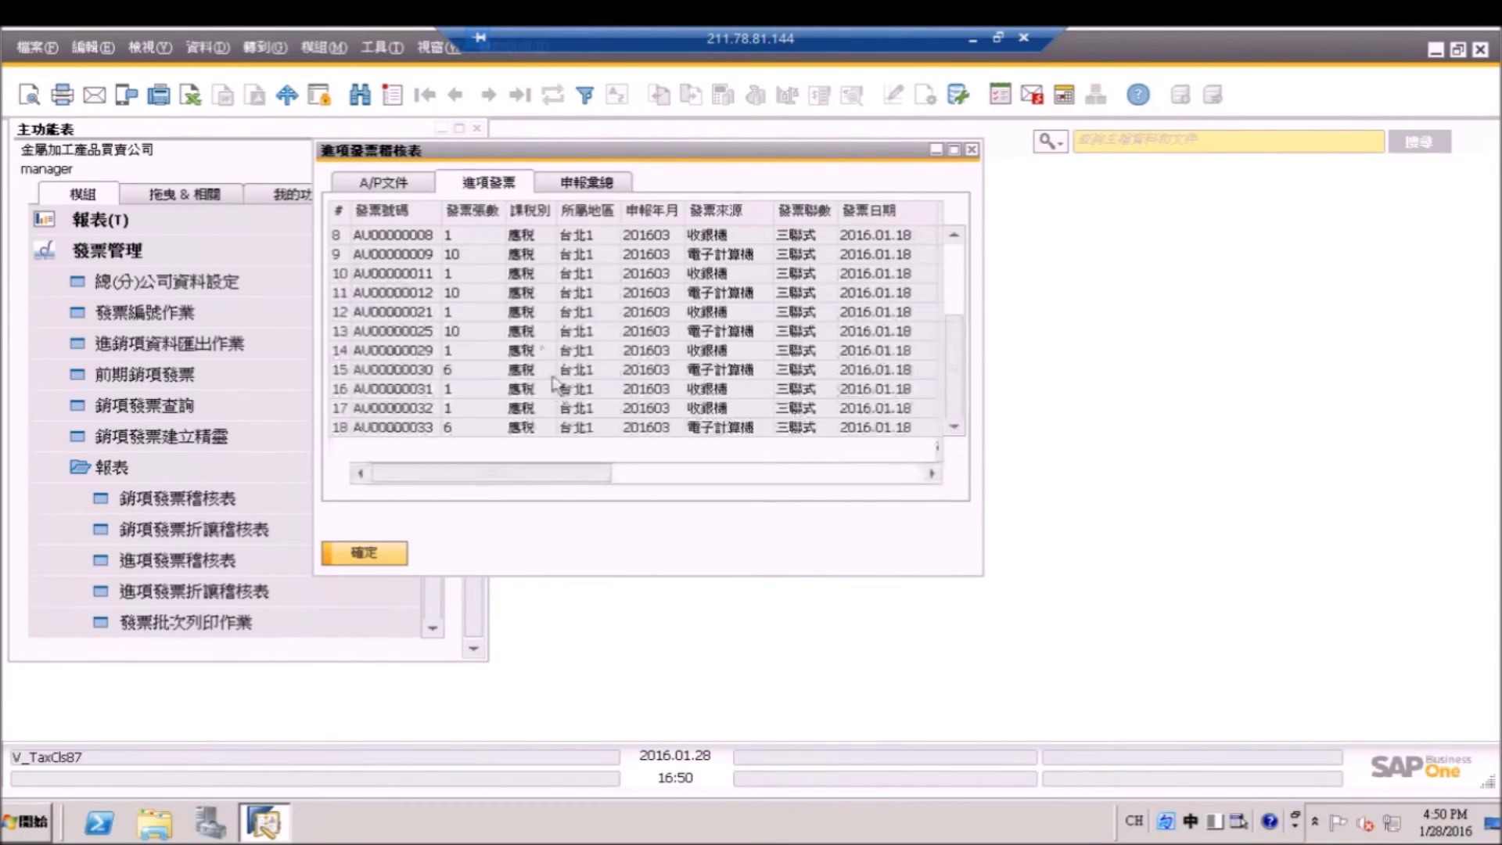